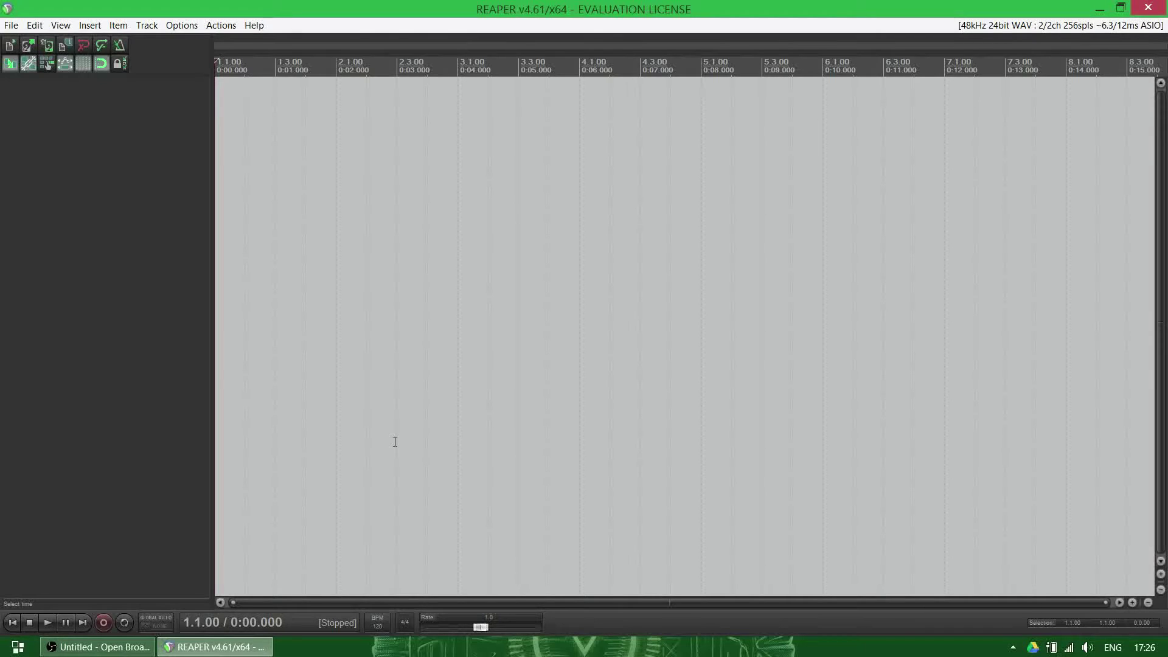
Add a new track and name it 'reason rewire'
double_click(155, 207)
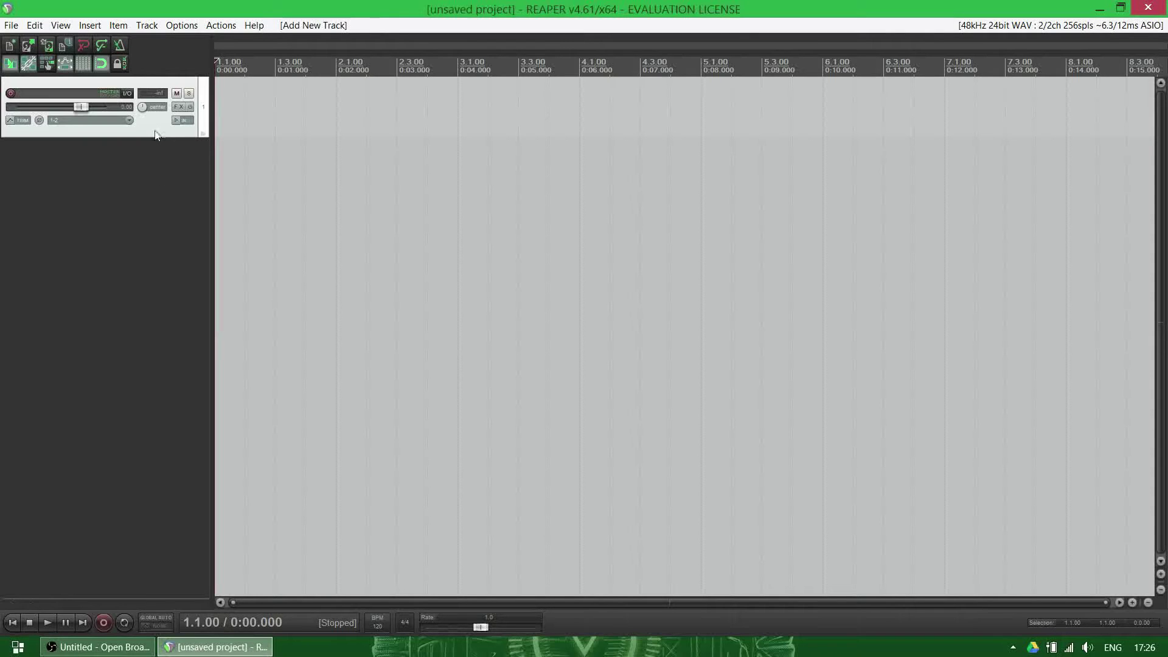
click(61, 93)
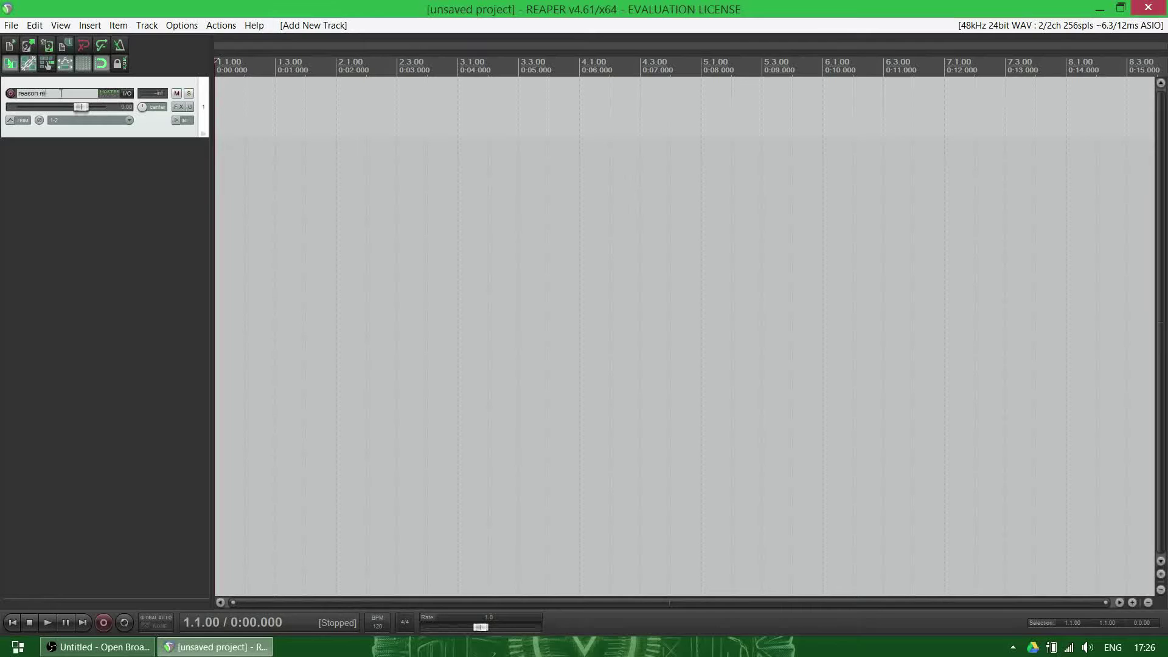
text(reason rewire)
key(Return)
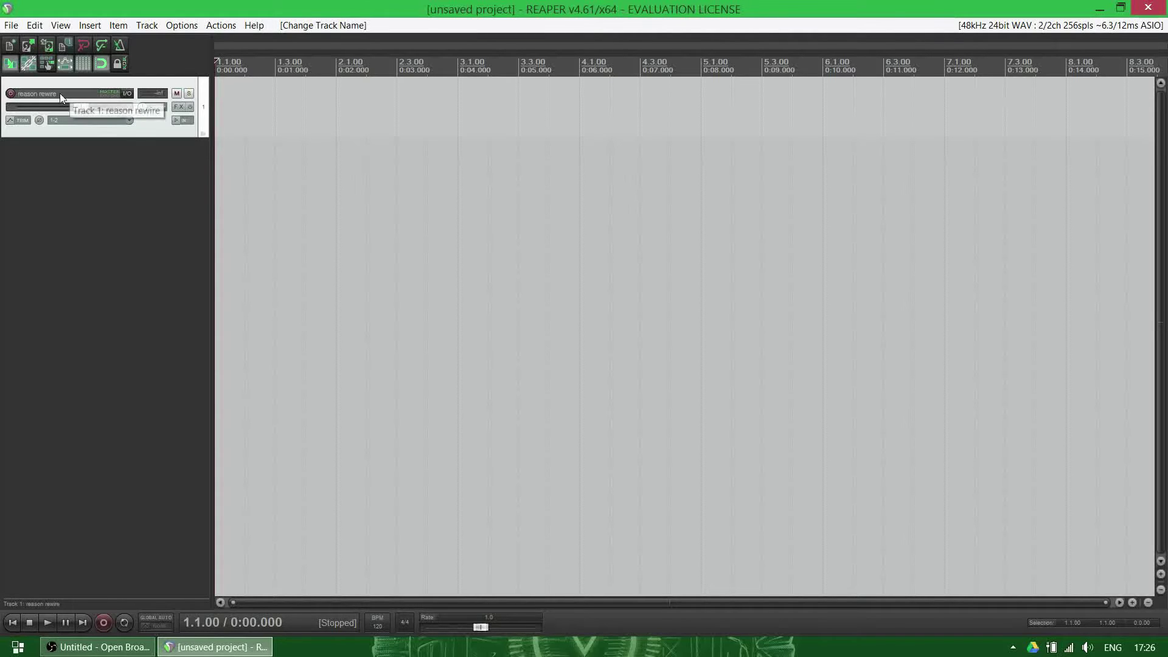
Insert the ReWire: Reason/32 plugin on the reason rewire track to launch Reason
click(178, 107)
click(144, 178)
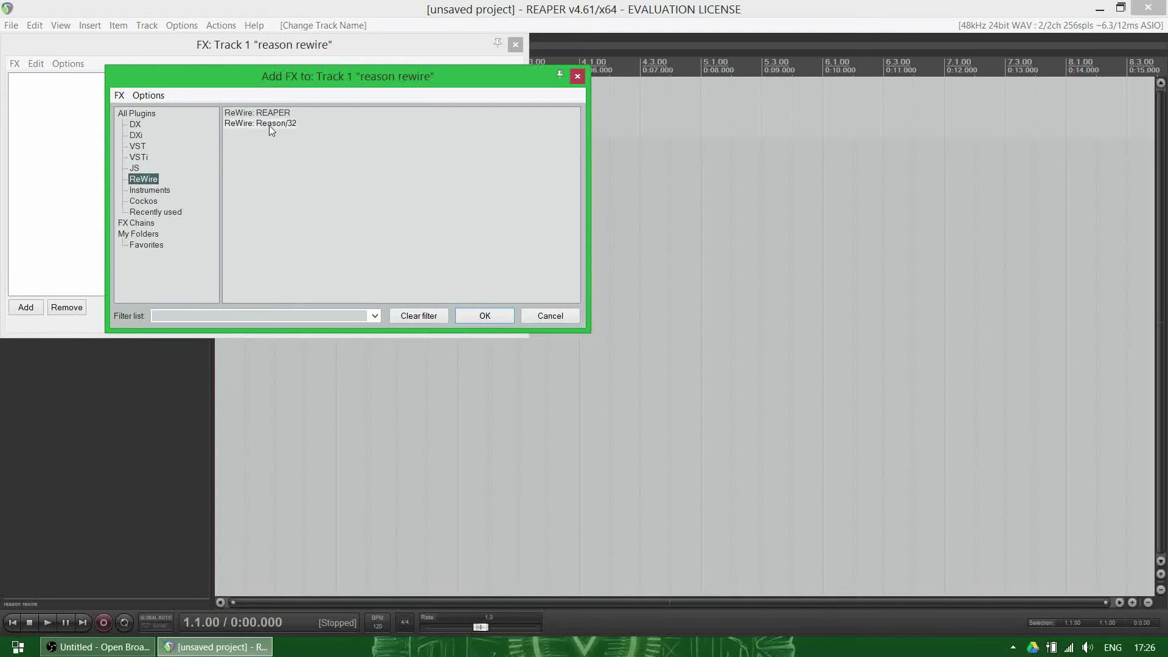
click(269, 124)
click(477, 316)
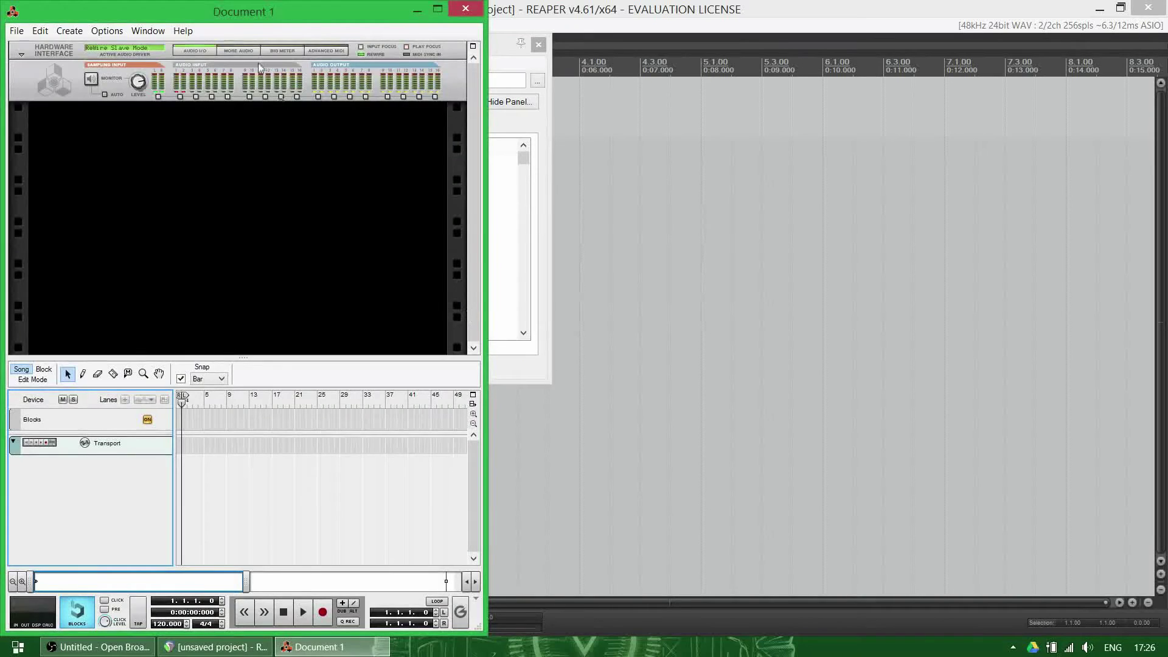
drag(282, 17, 789, 16)
click(496, 46)
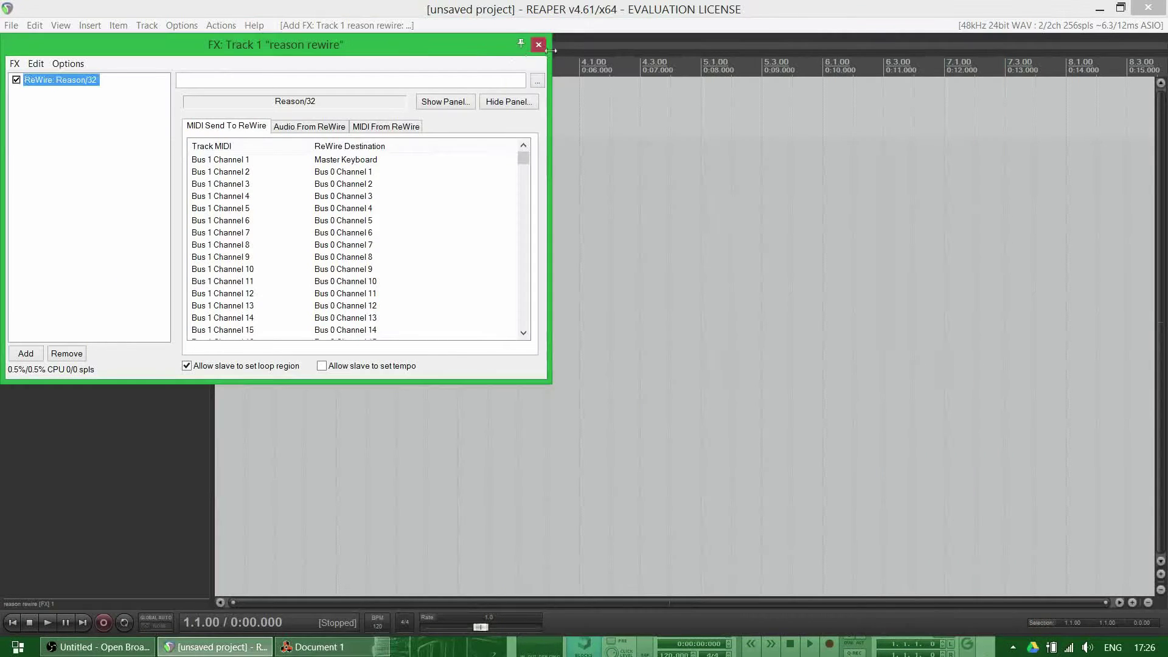
Close REAPER's FX window and enlarge Reason's rack over the sequencer area
click(538, 44)
click(310, 646)
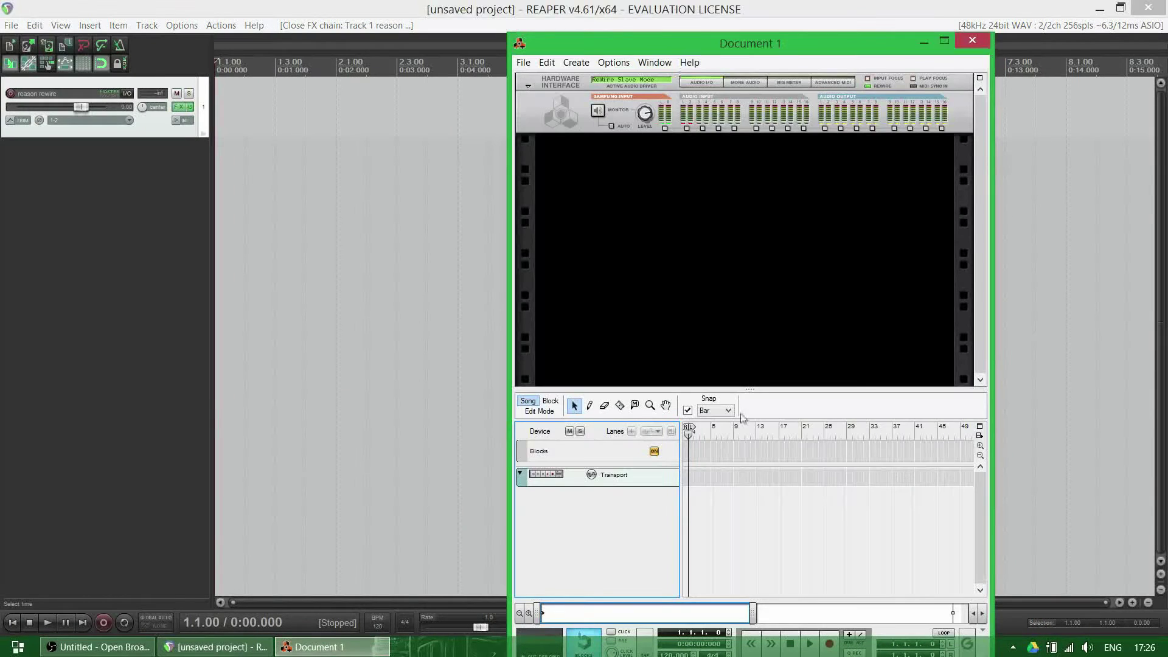
drag(751, 389, 751, 599)
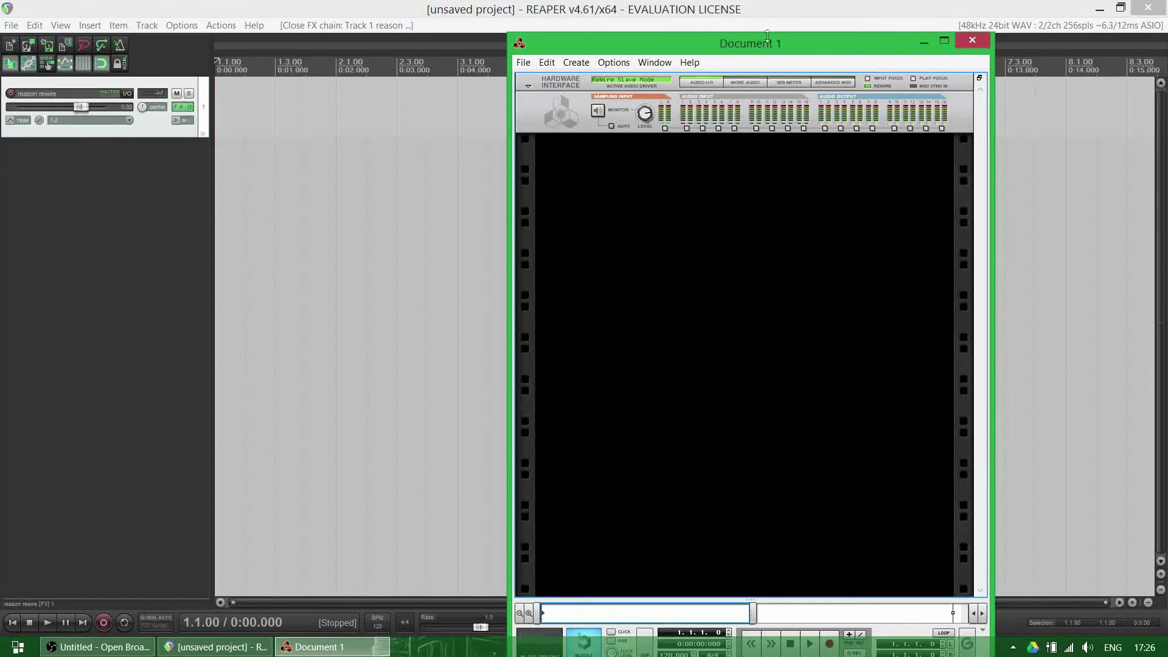
drag(768, 39, 524, 20)
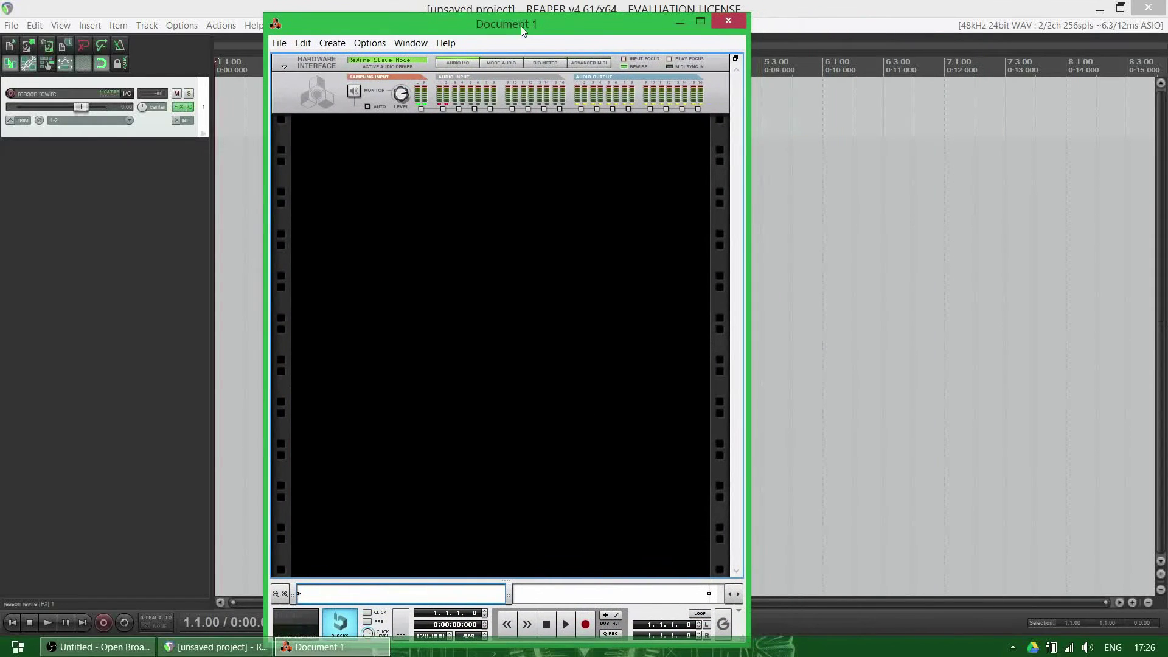
Create a Redrum Drum Computer inside a Combinator in the rack
right_click(401, 192)
key(Escape)
right_click(362, 211)
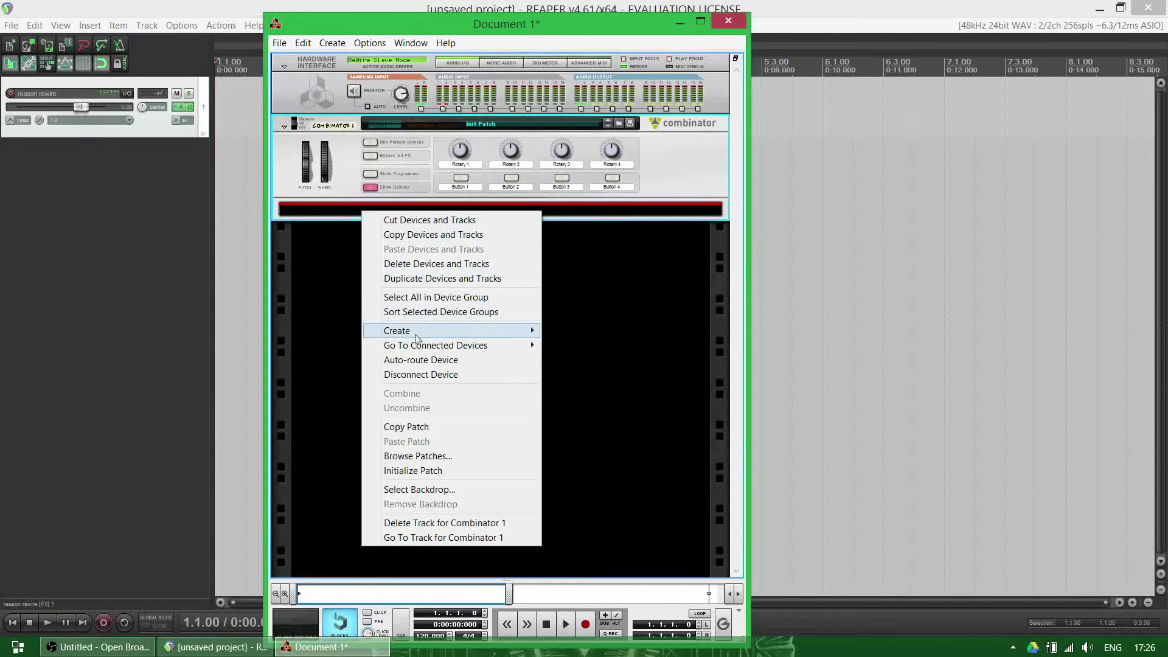
mouse_move(418, 338)
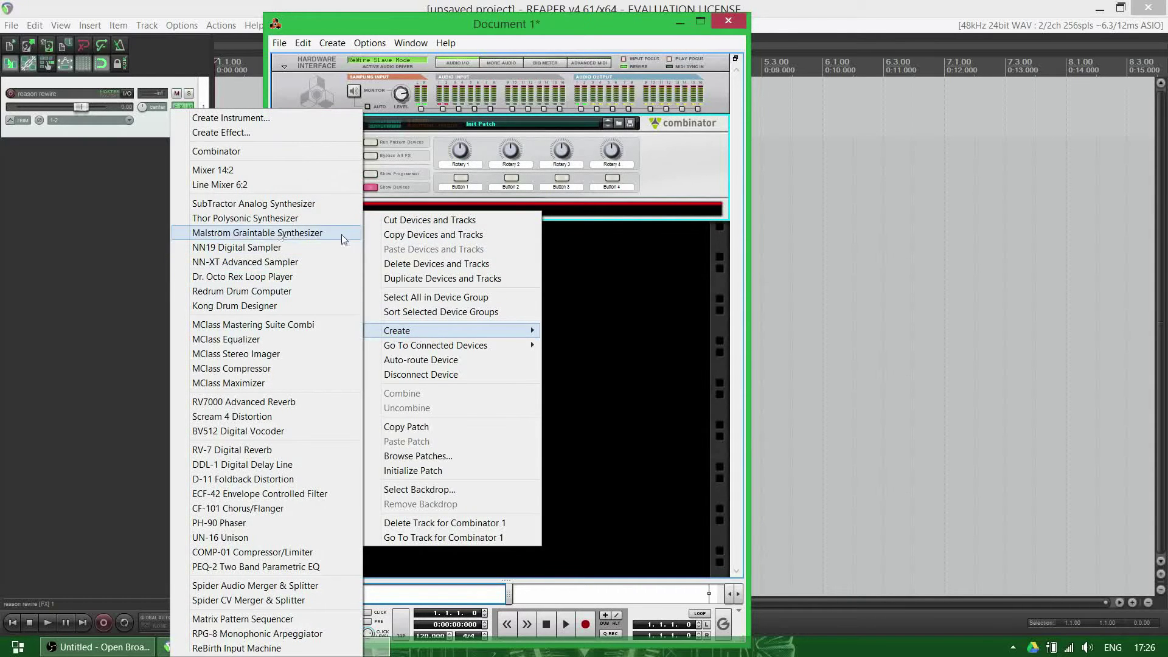
click(241, 292)
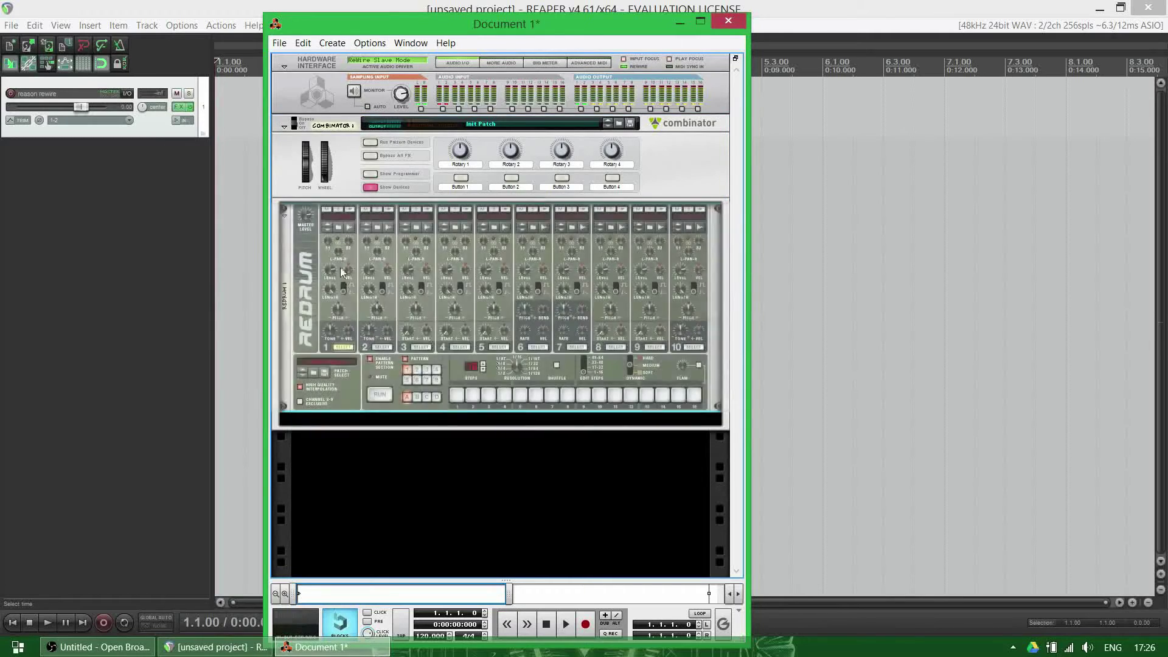
Load the first VEC1 Punchy kick from Vengeance Essential Club into Redrum channel 1
click(339, 227)
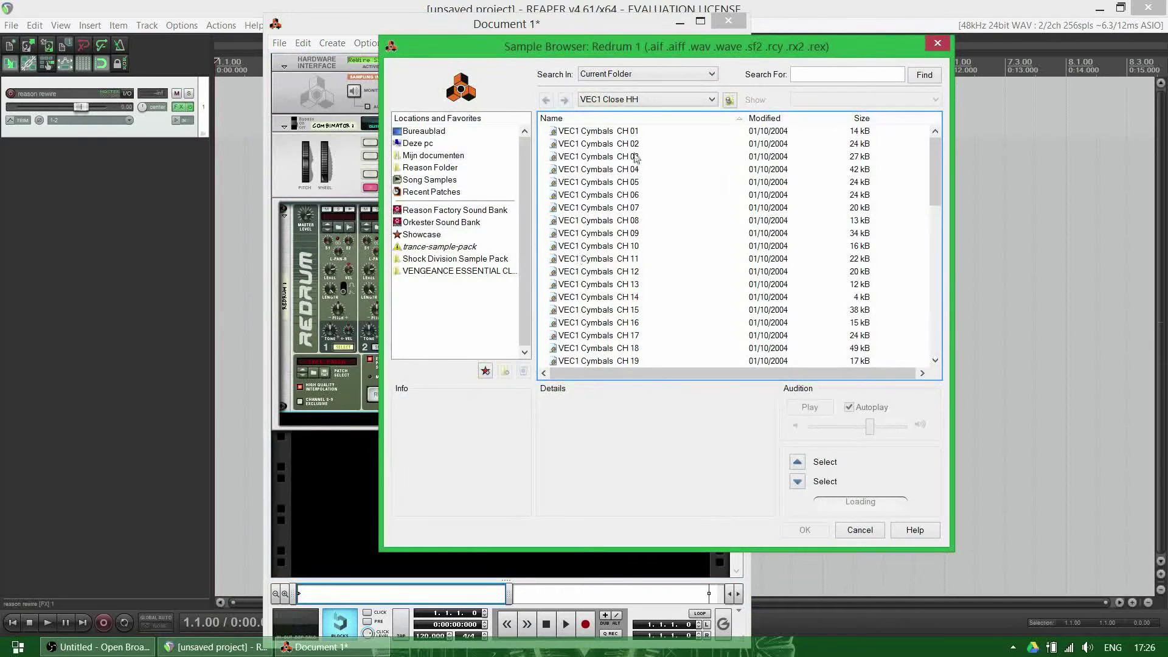
click(429, 270)
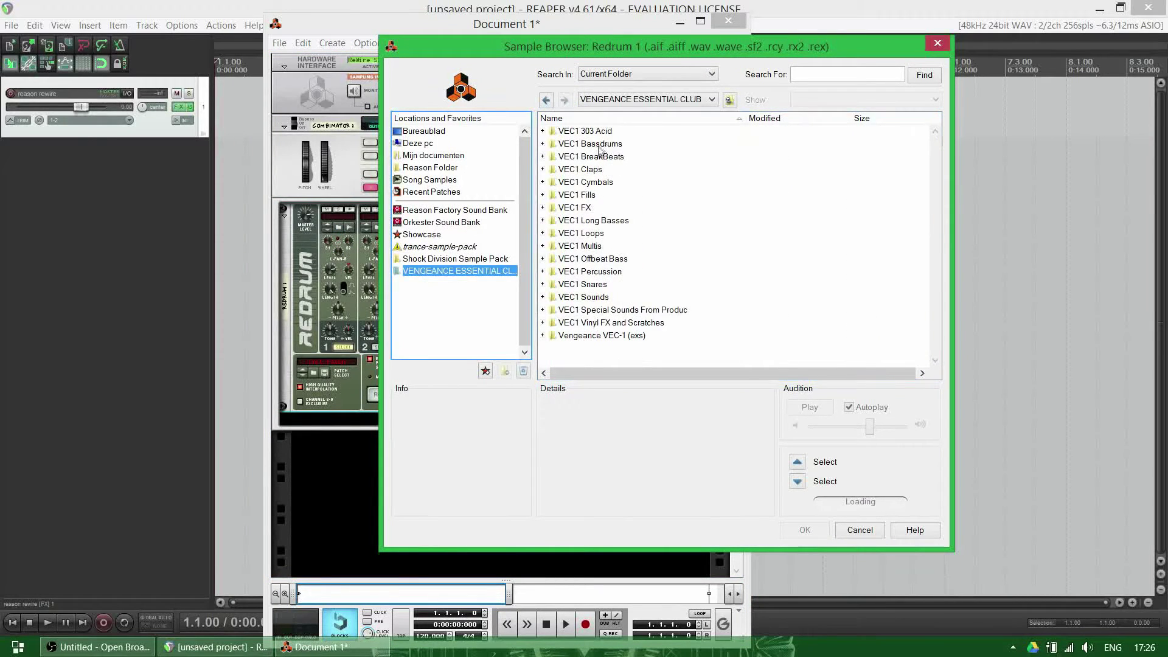
double_click(600, 151)
double_click(587, 169)
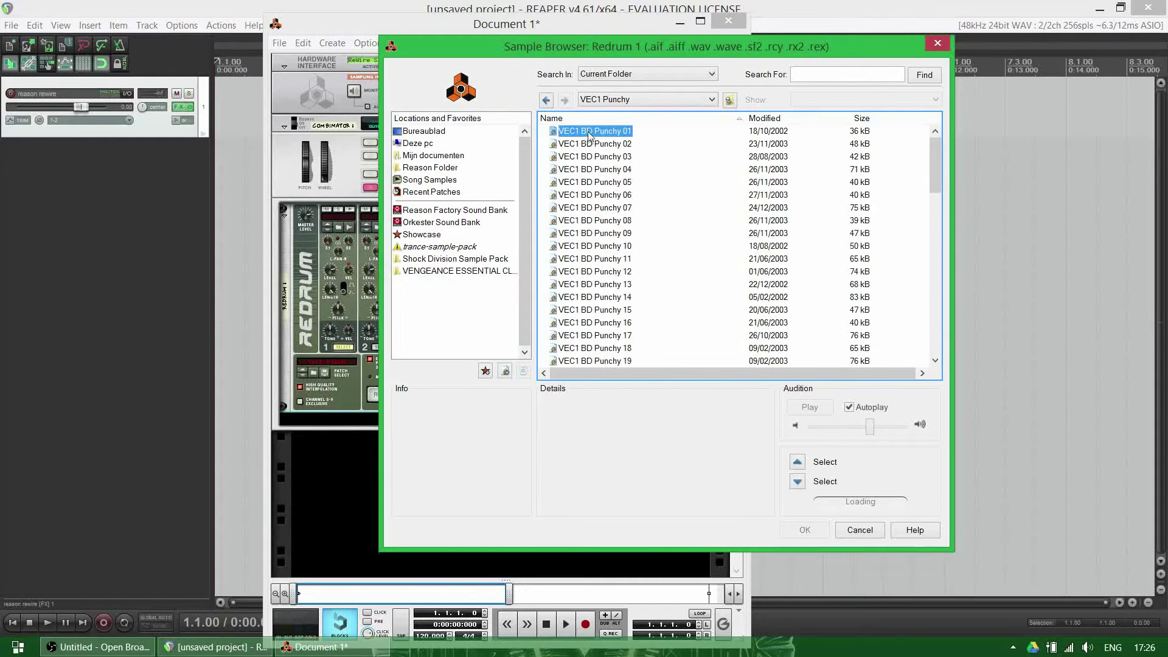
double_click(589, 131)
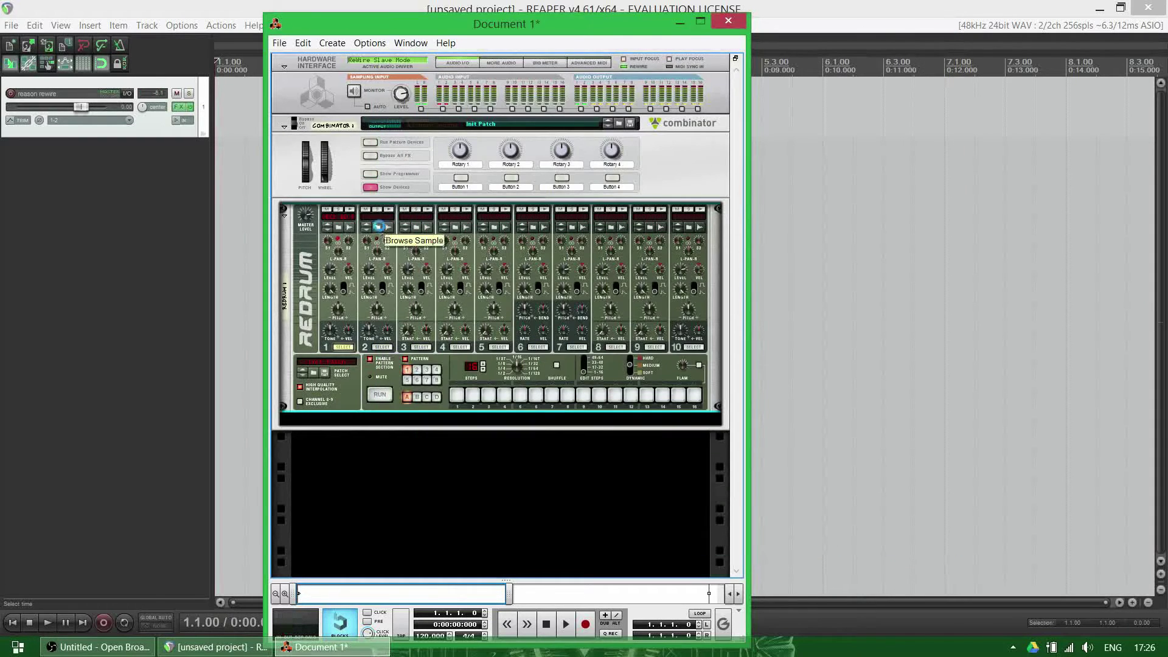
Load VEC1 Snare 001 from the VEC1 Snares folder into Redrum channel 2
click(389, 230)
click(615, 100)
click(603, 153)
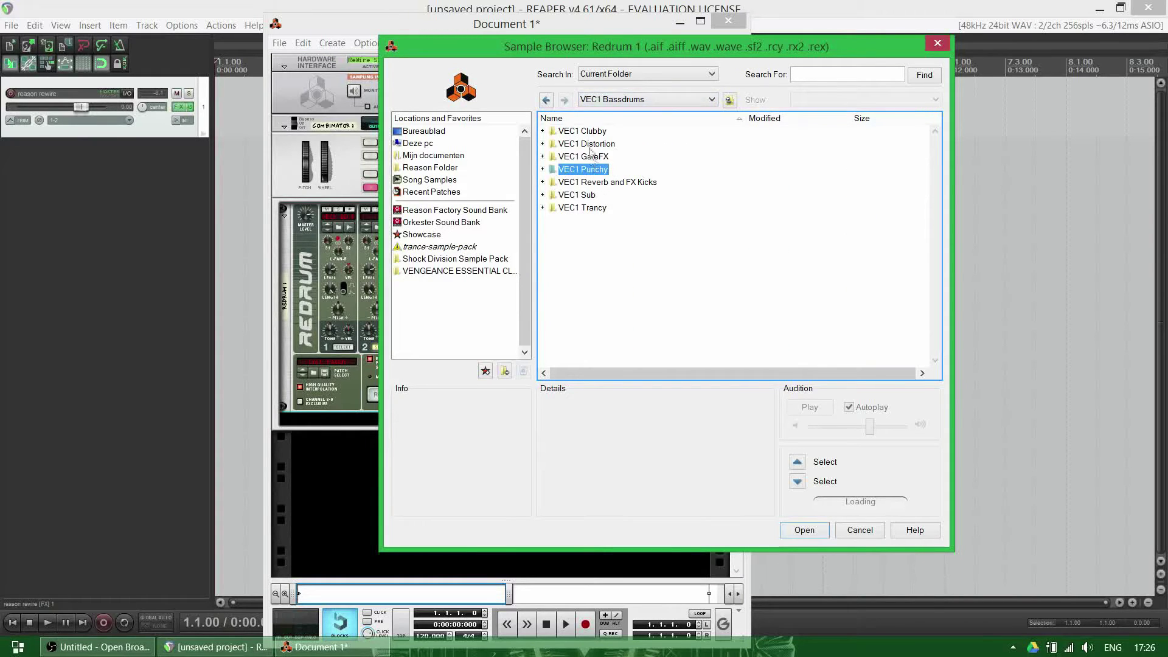
click(600, 104)
click(606, 146)
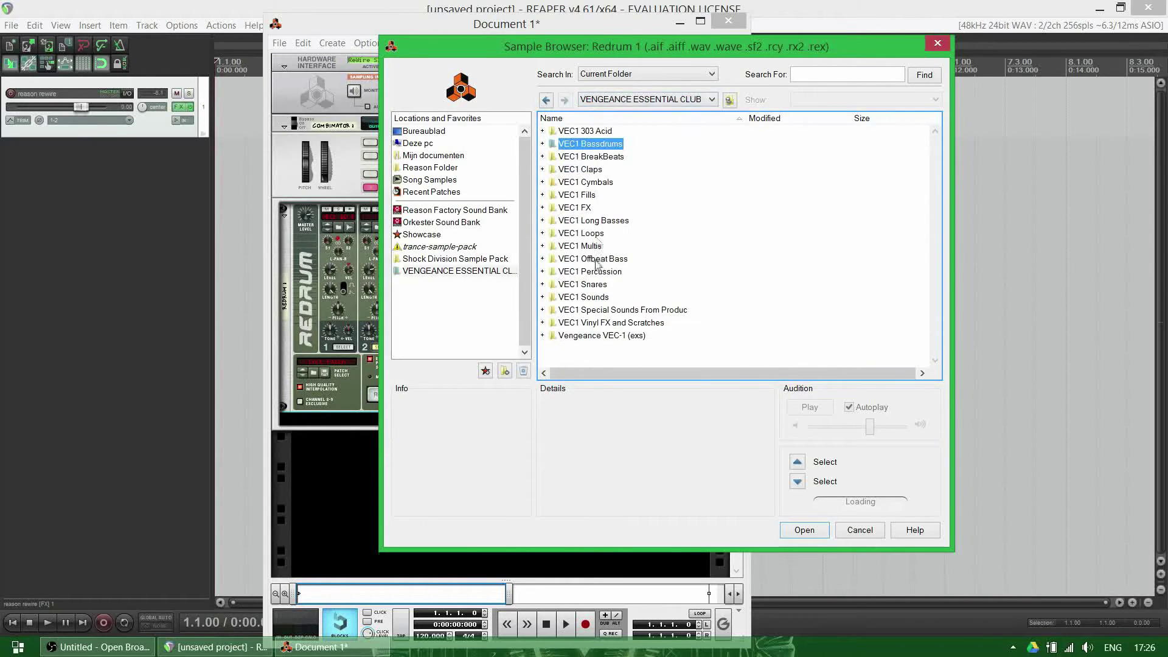
double_click(590, 285)
click(588, 131)
click(806, 530)
Load the VEC1 Cymbals CH 02 closed hi-hat into Redrum channel 3
click(420, 229)
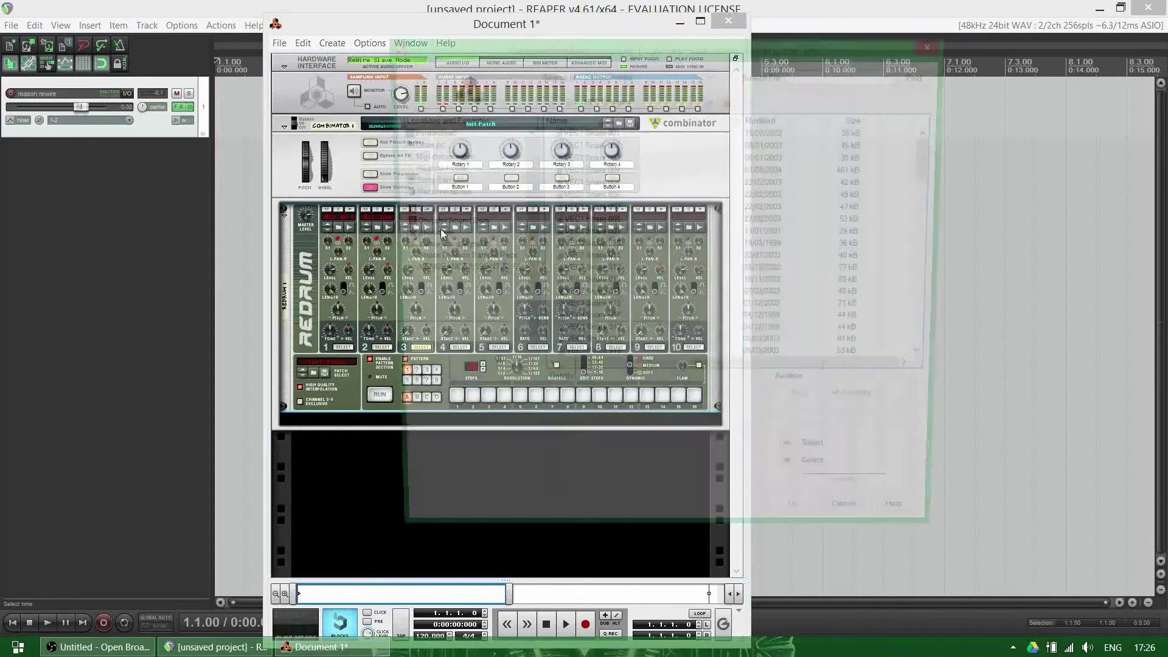
click(438, 272)
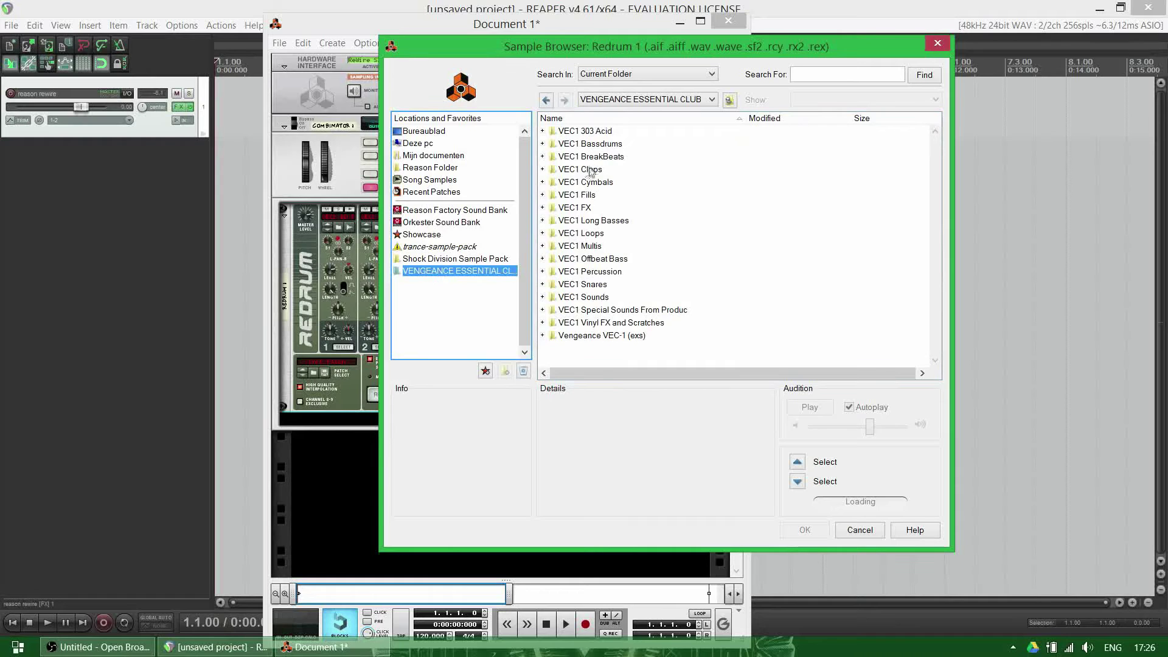
double_click(587, 181)
double_click(593, 132)
click(593, 144)
click(803, 529)
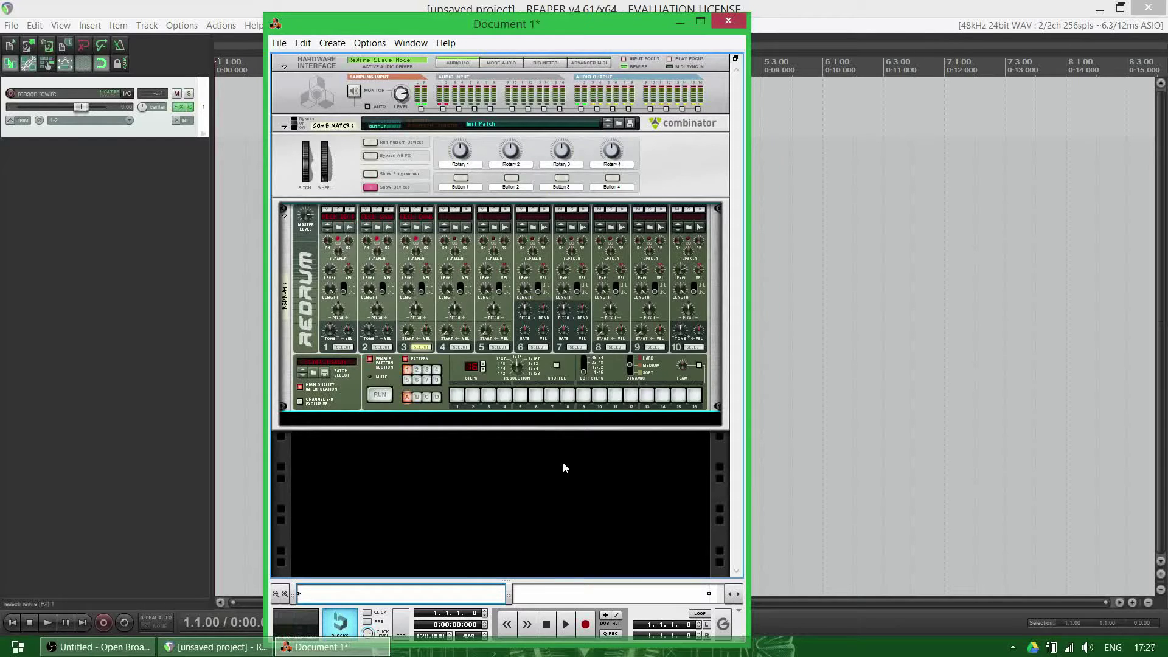
Add three new tracks below the reason rewire track in REAPER
click(126, 207)
double_click(126, 208)
double_click(122, 262)
double_click(127, 313)
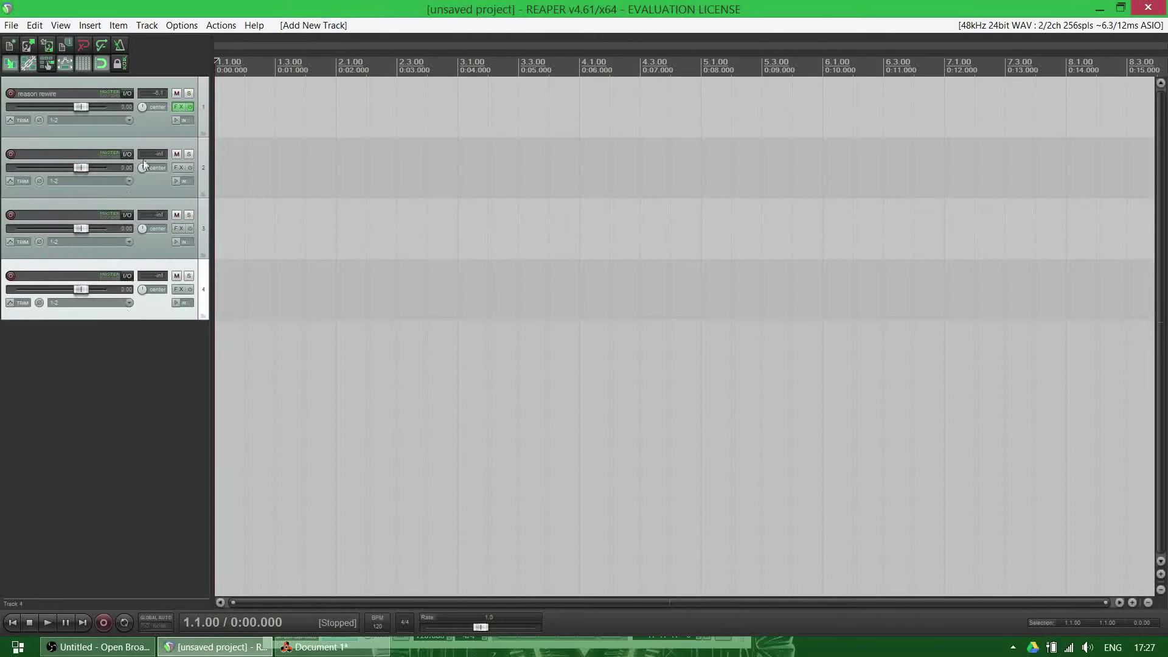
Name tracks 2, 3 and 4 kick, snare and hihat
click(33, 155)
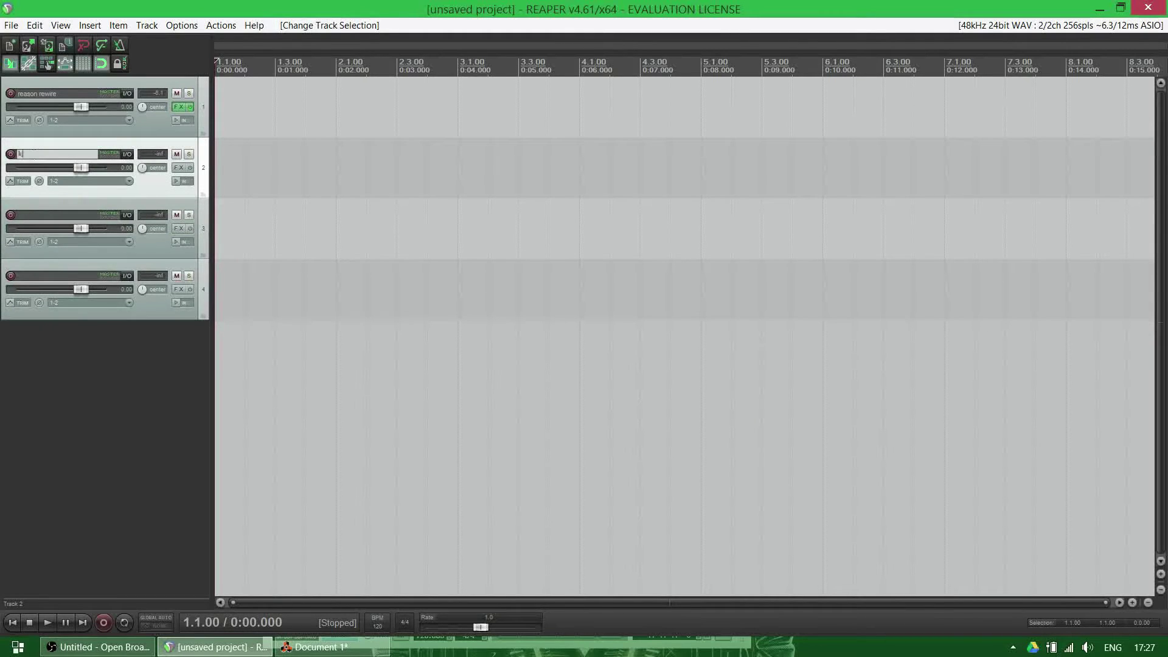
text(kick)
click(27, 216)
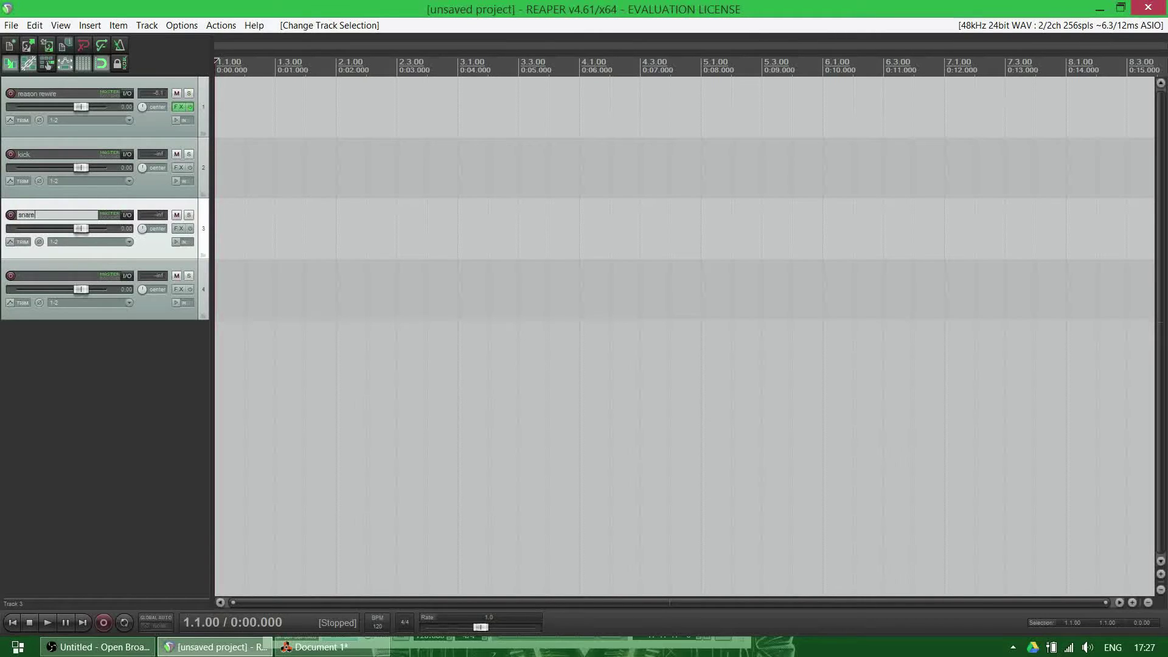
click(35, 275)
text(hihat)
key(Return)
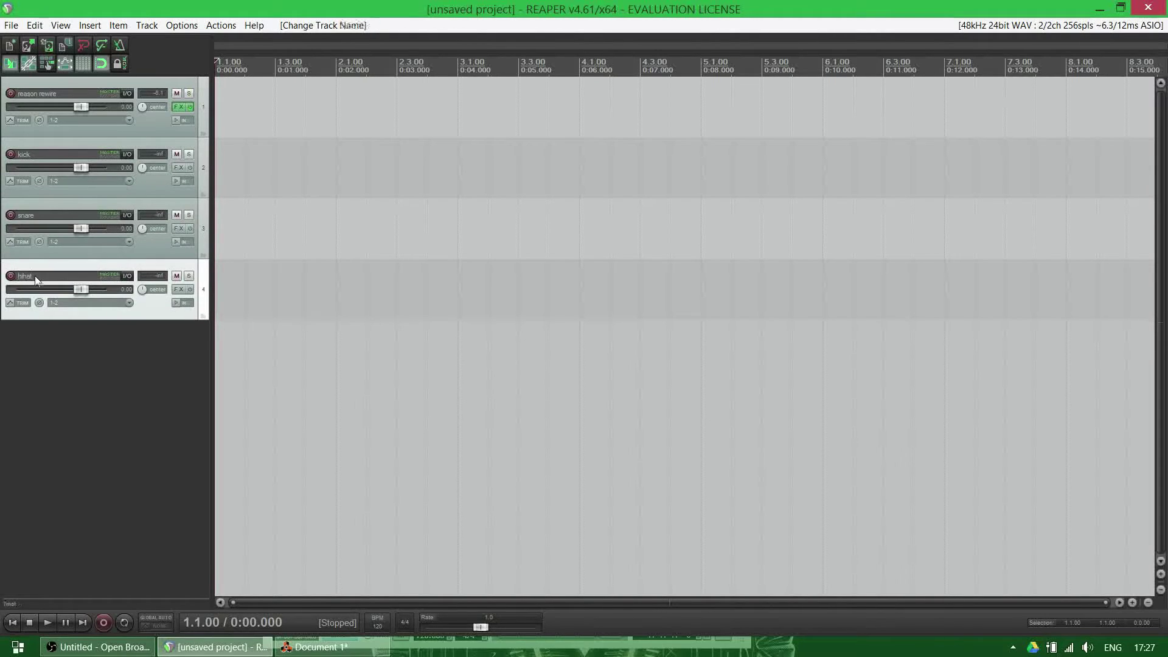
click(316, 642)
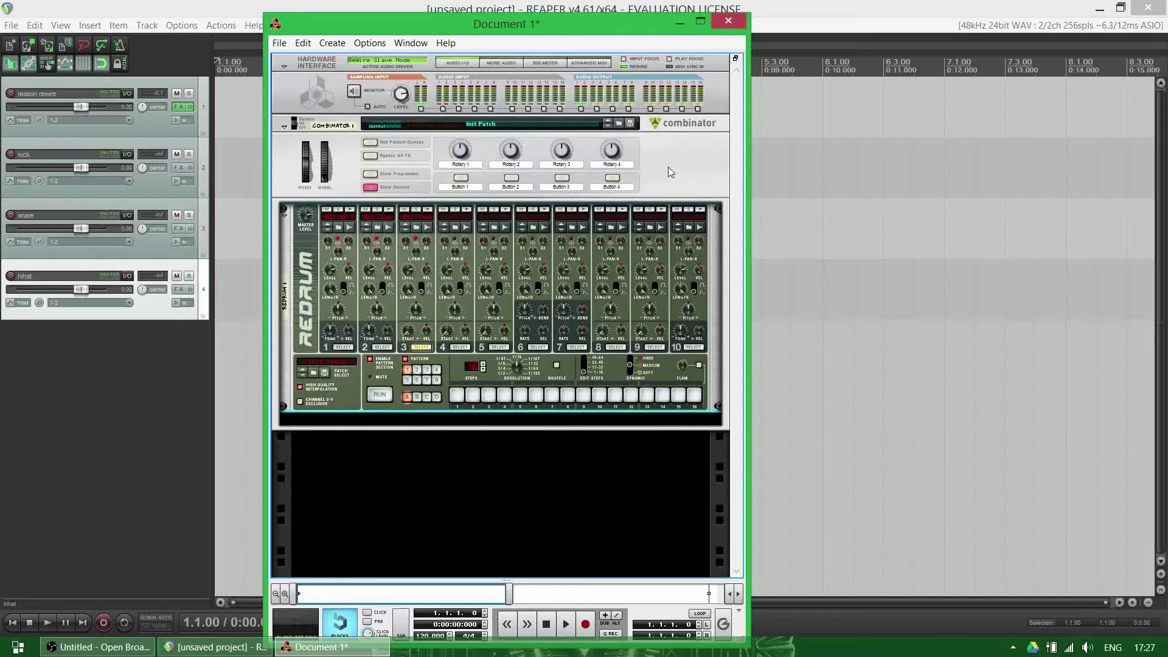
On the rack's back, cable Redrum channel 1–3 L/R outputs into separate Audio I/O outputs
key(Tab)
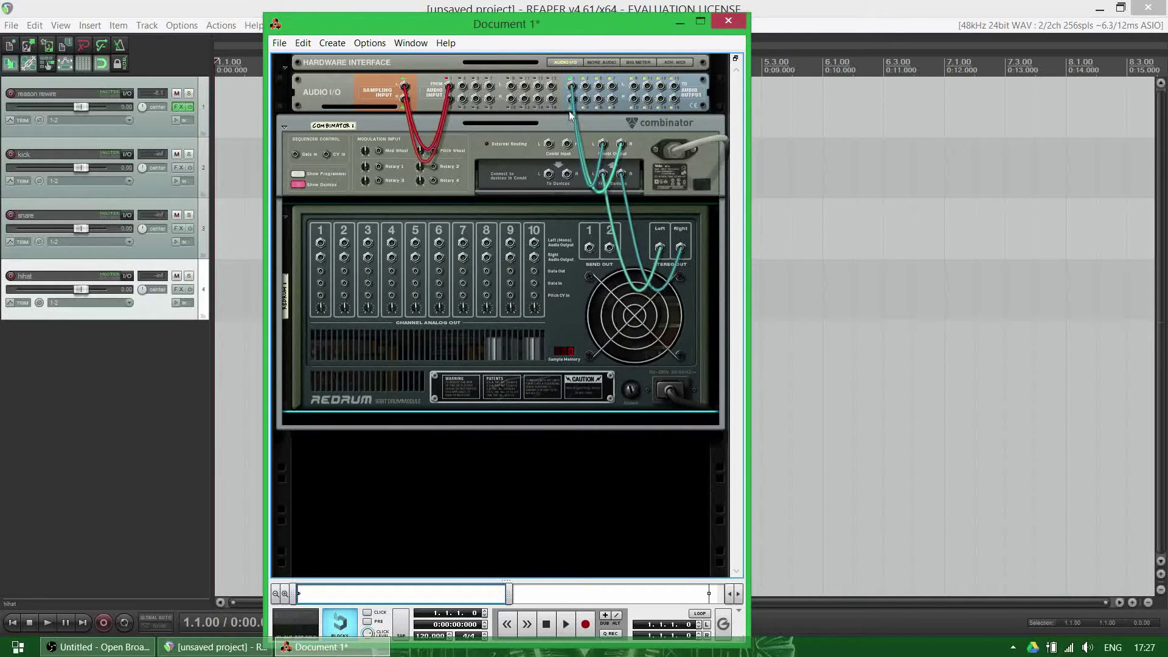
click(589, 215)
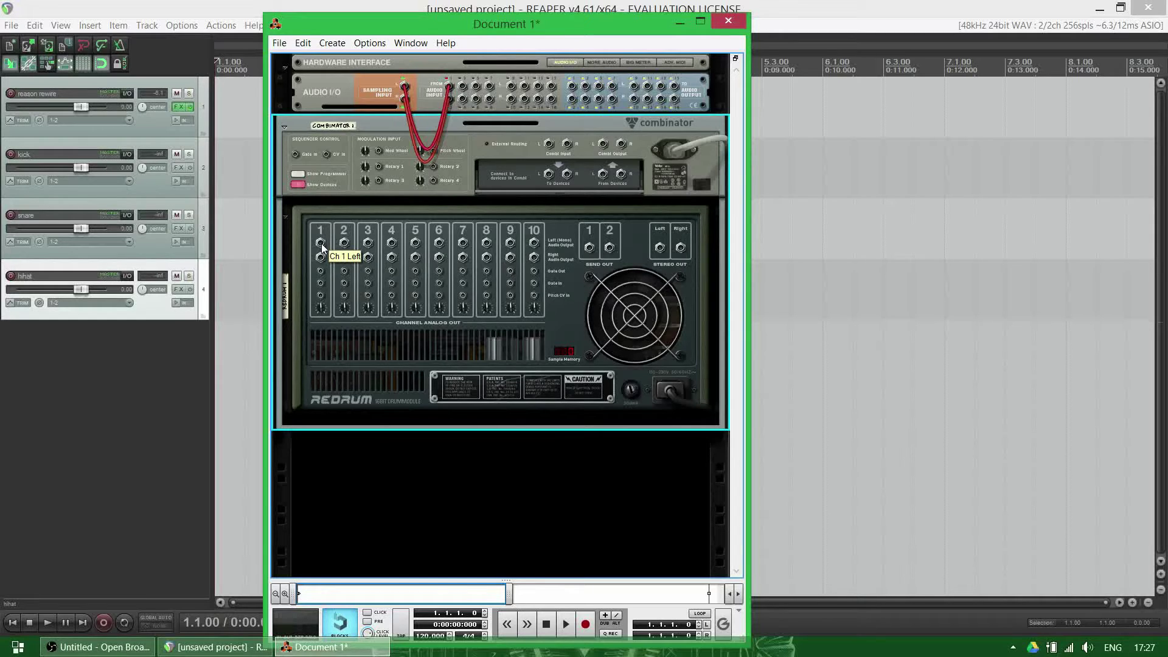
drag(322, 248, 572, 87)
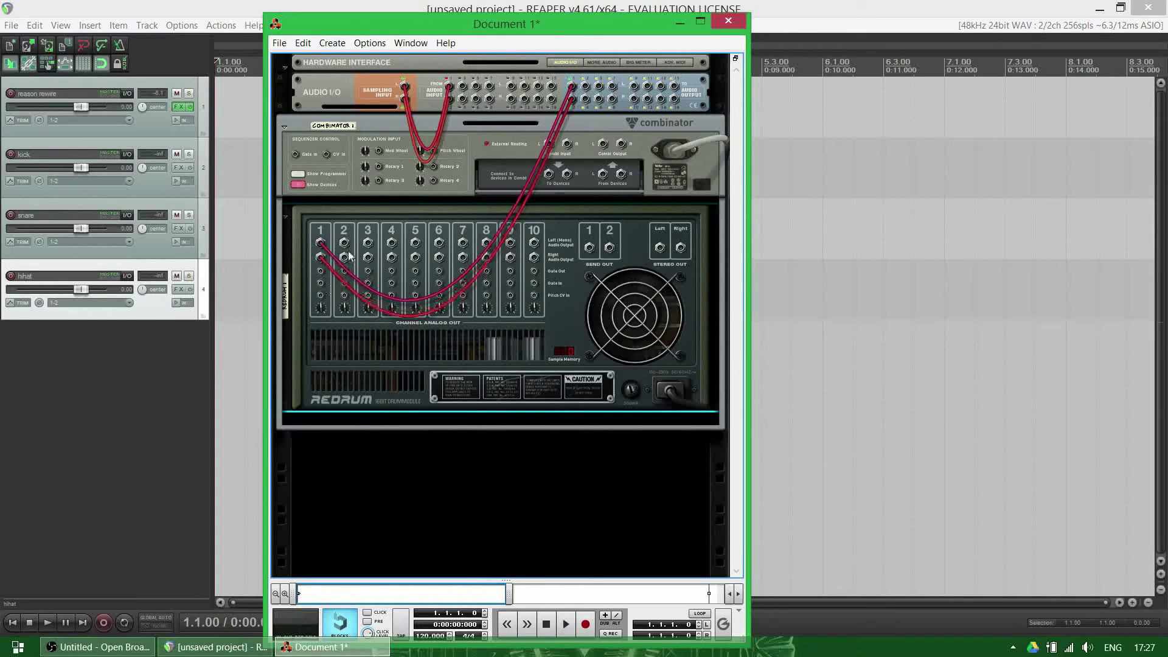
drag(344, 243, 586, 87)
drag(367, 243, 599, 86)
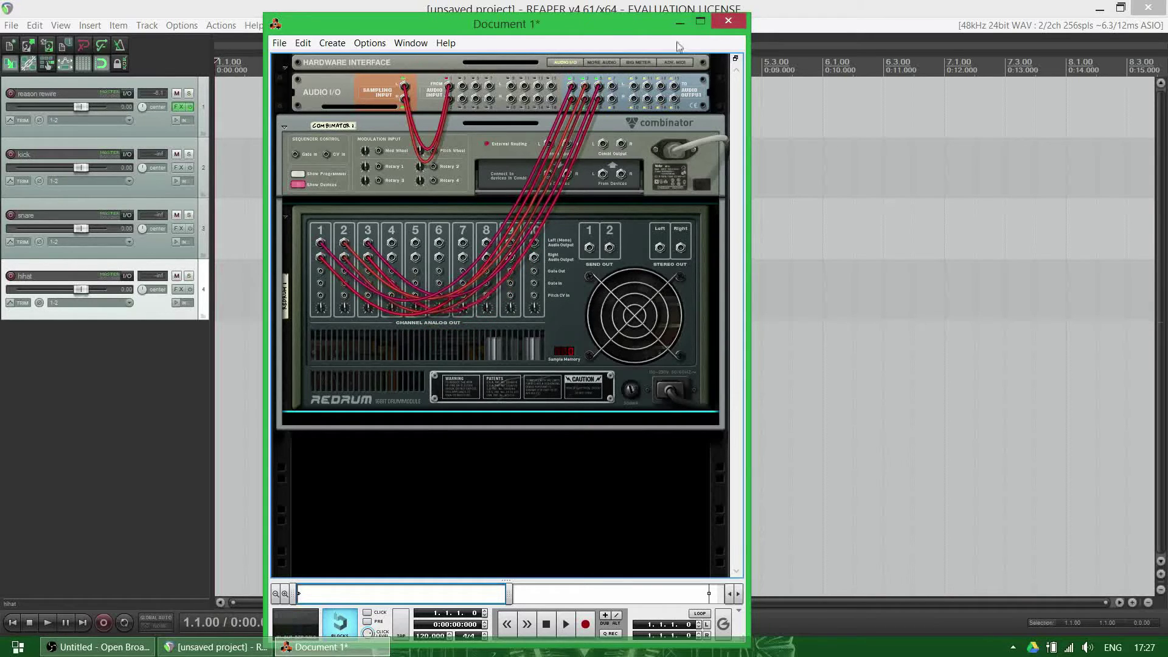
drag(593, 27, 835, 15)
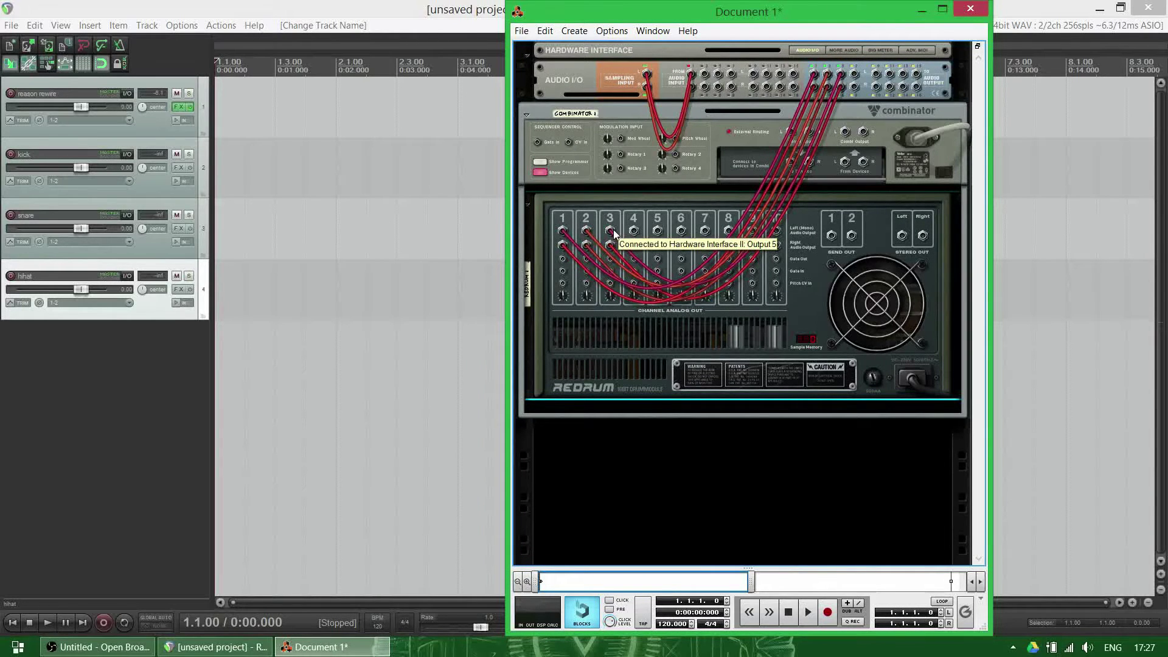
In reason rewire's routing, turn off master/parent send and set track channels to 6
click(923, 12)
click(156, 399)
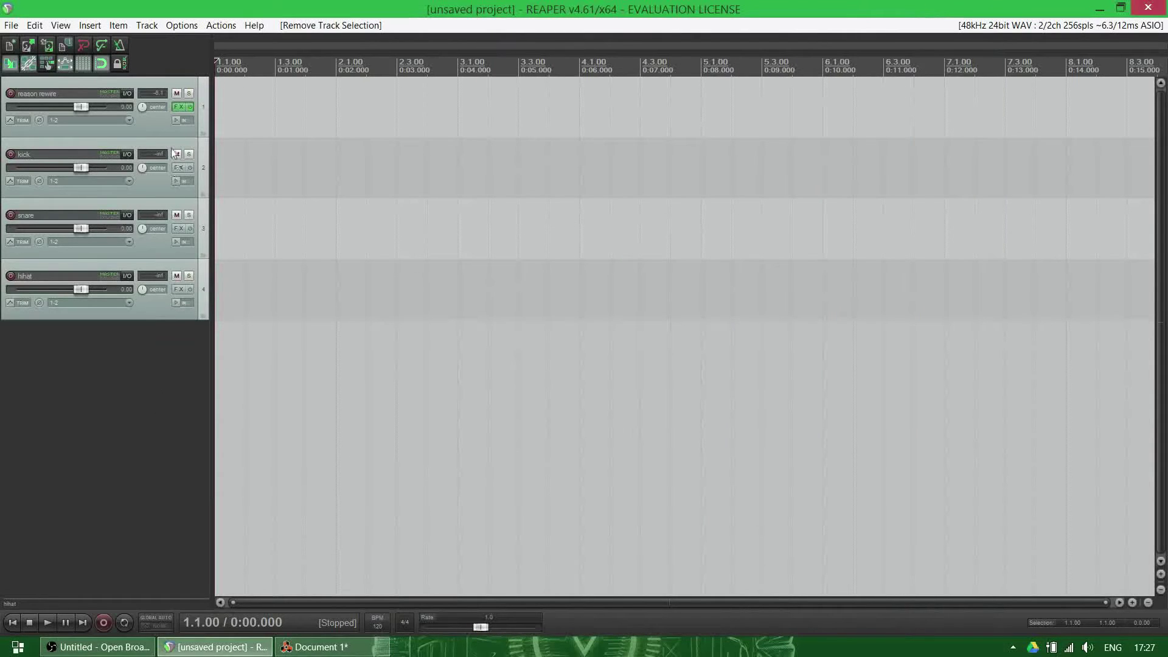
click(152, 128)
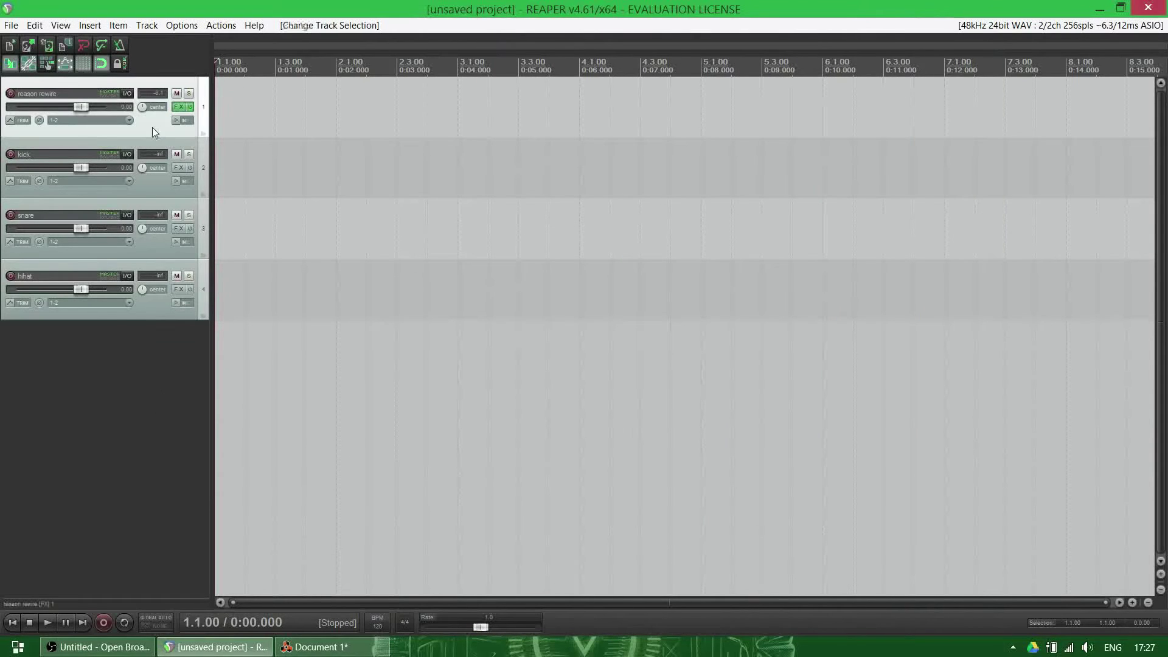
click(128, 95)
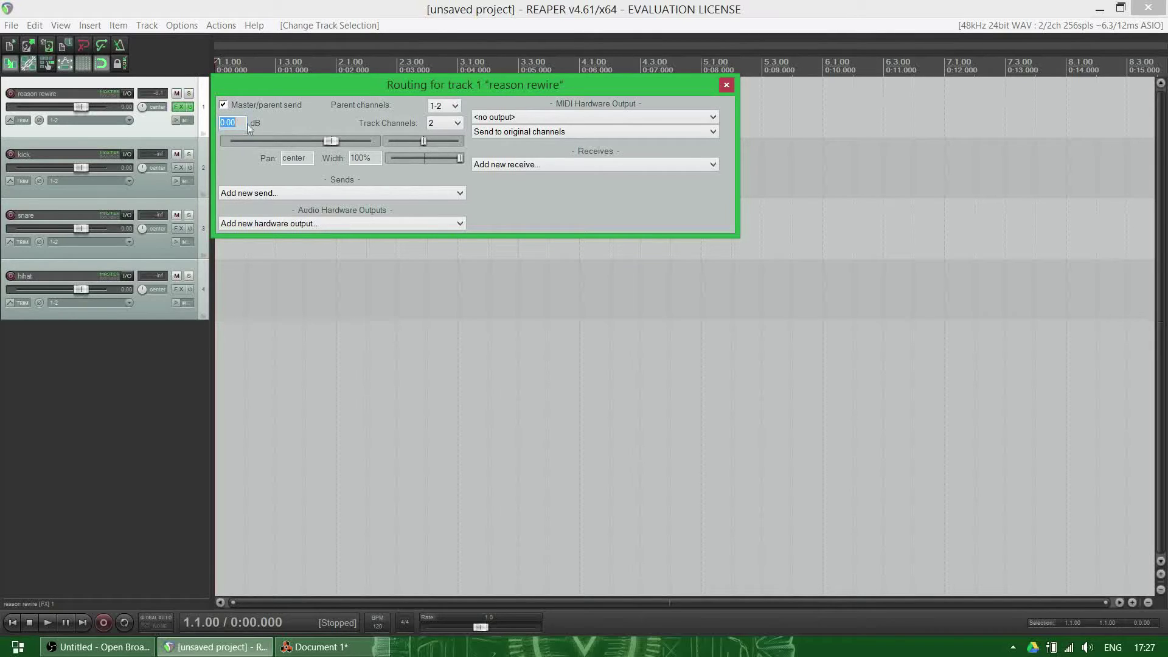
click(225, 107)
click(457, 125)
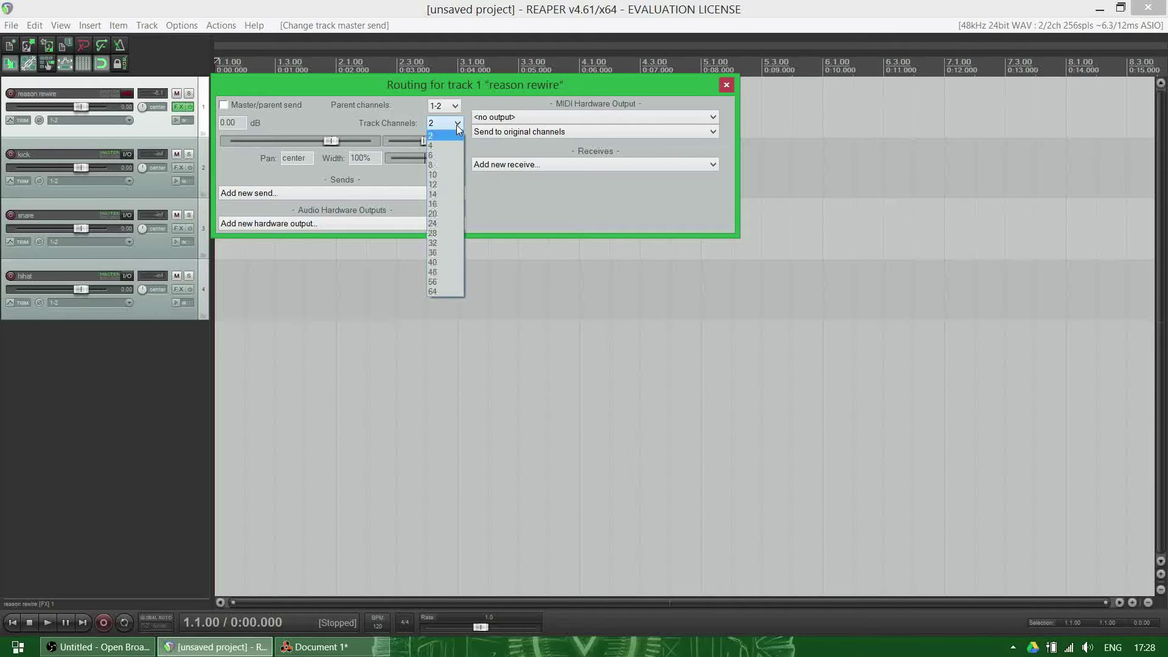
click(442, 155)
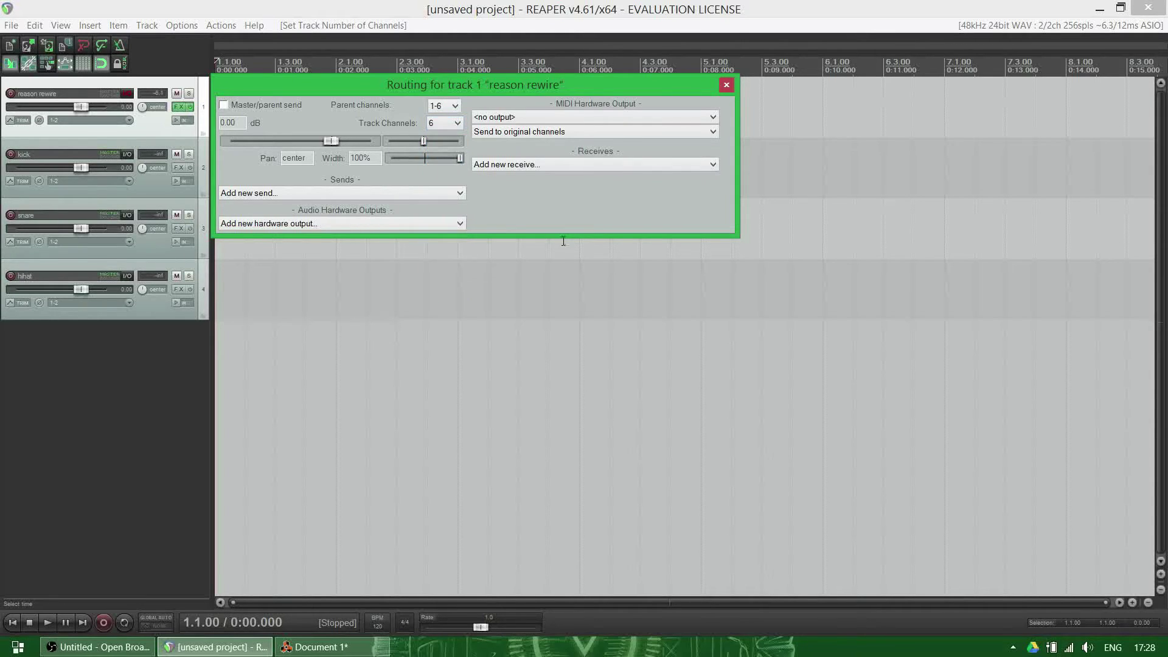
Add sends to the kick and snare tracks, feeding the snare send from channels 3/4
click(288, 196)
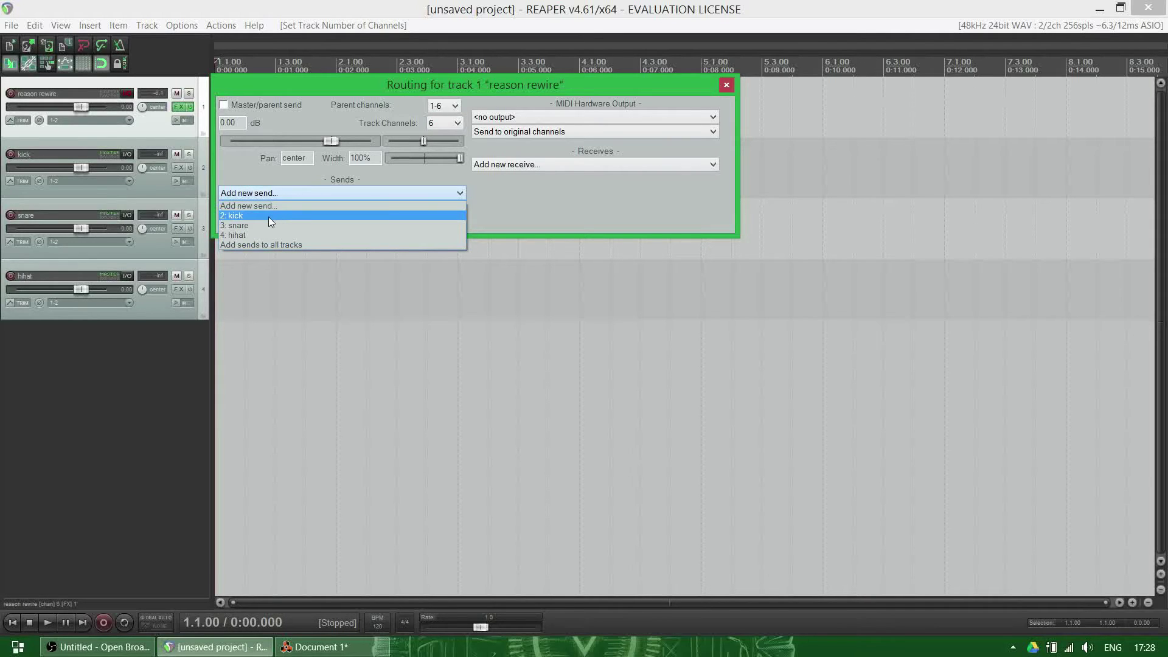
click(269, 216)
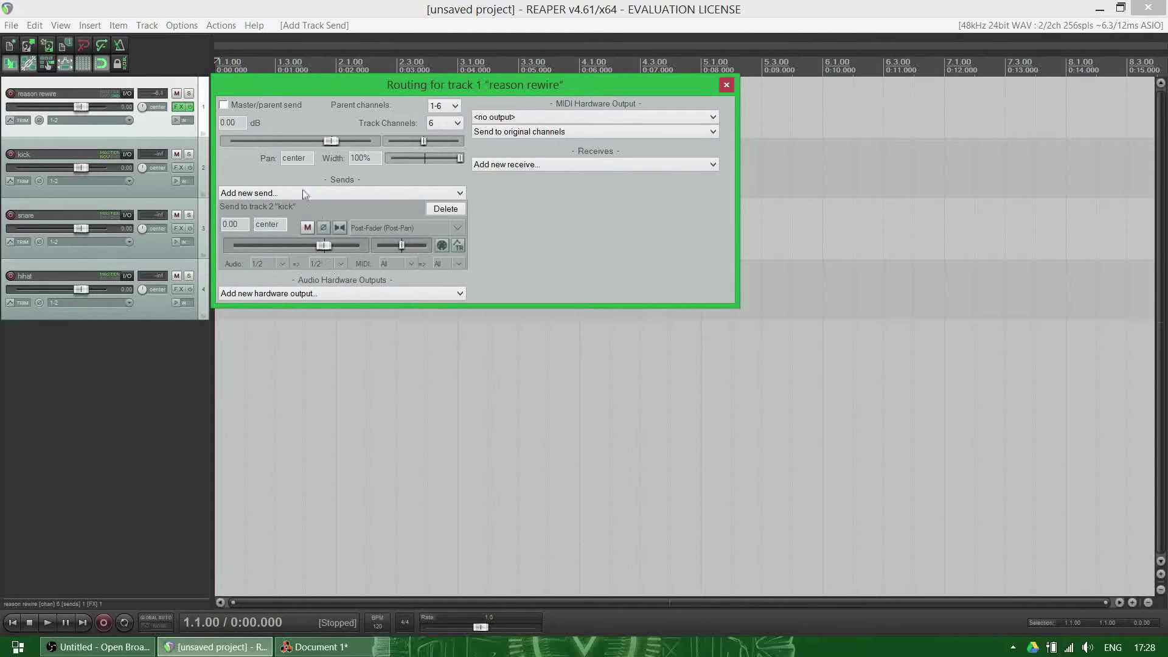
click(302, 193)
click(254, 225)
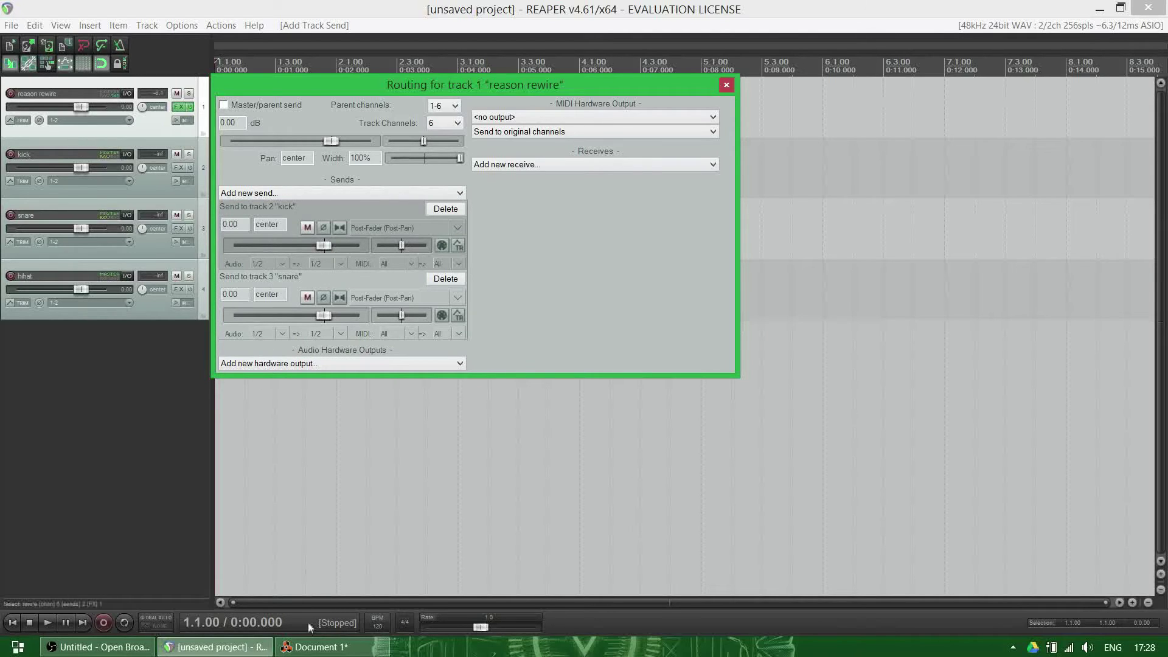
click(308, 647)
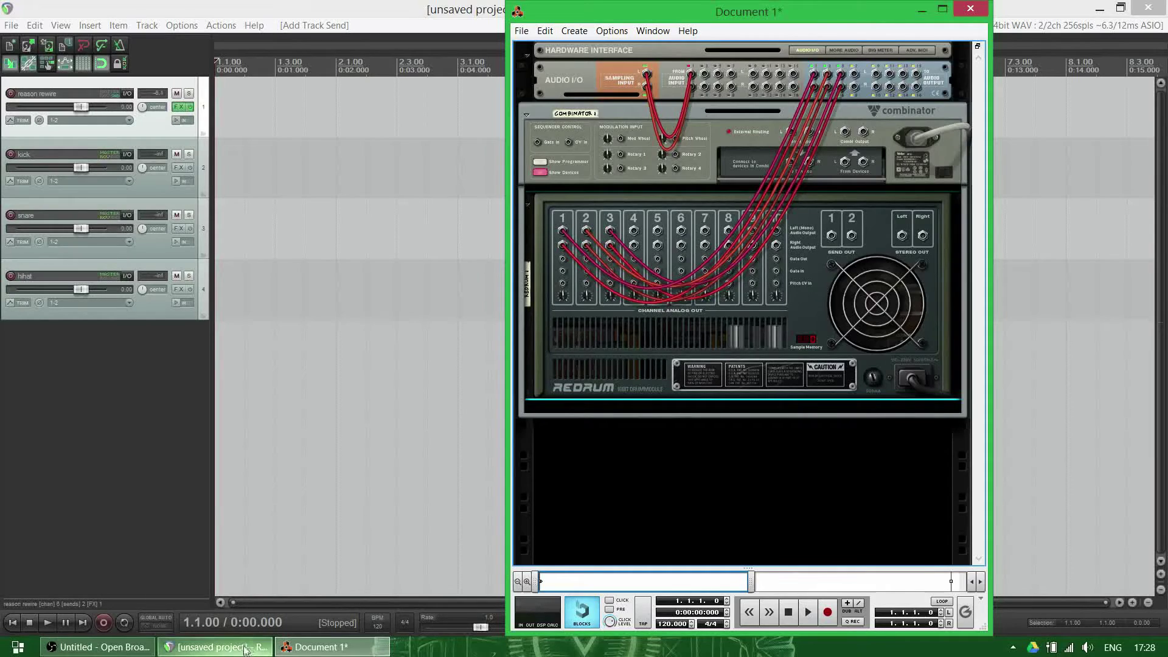
click(216, 647)
click(128, 94)
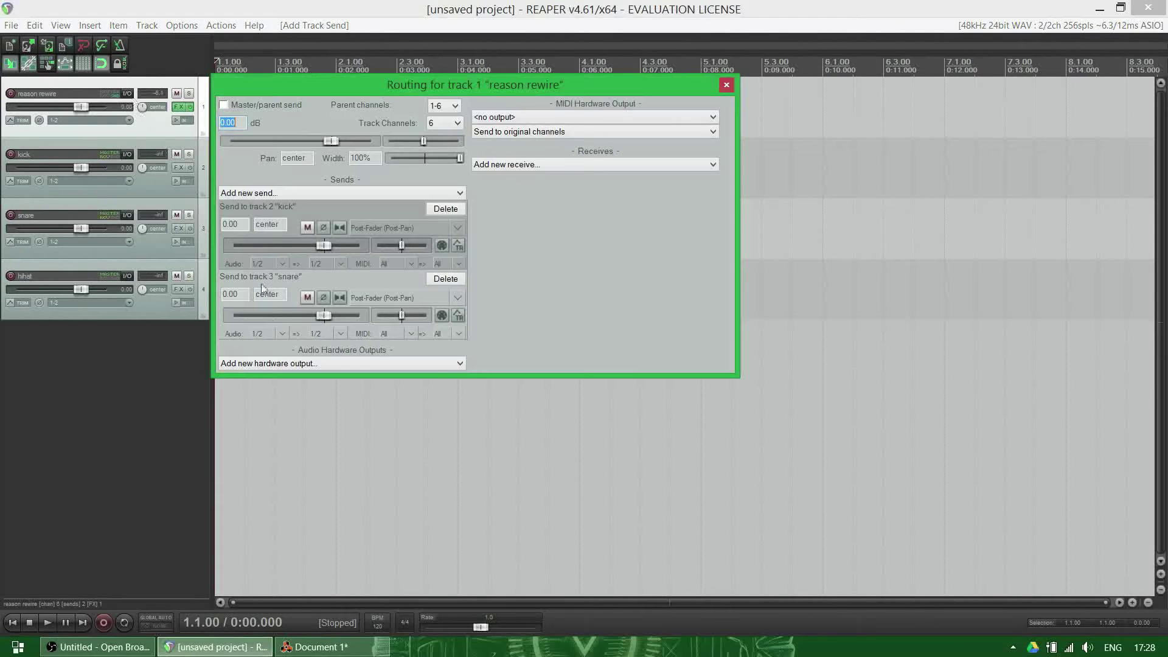
click(279, 334)
mouse_move(298, 379)
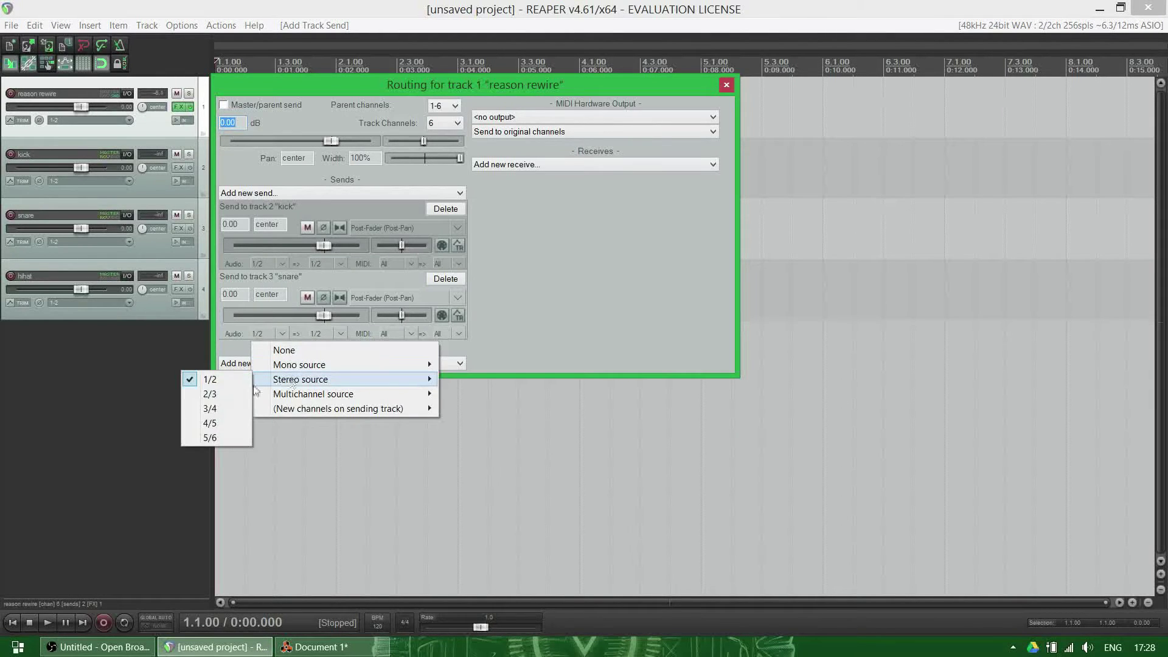
click(210, 408)
Add a send to the hihat track fed from channels 5/6
click(284, 195)
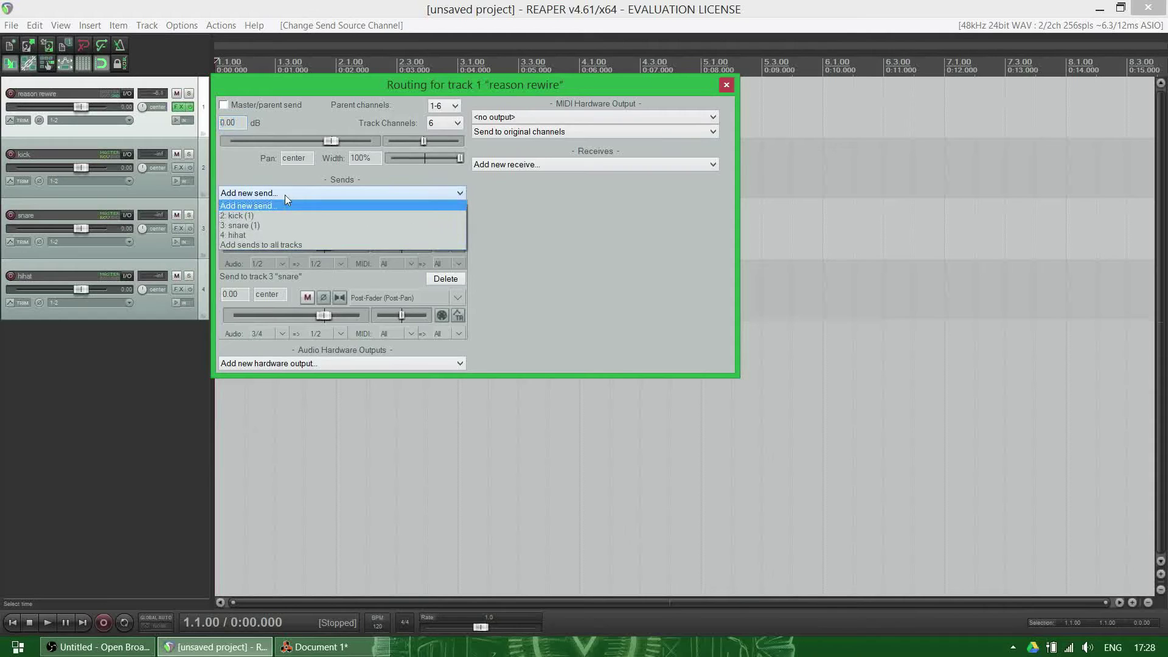
click(259, 244)
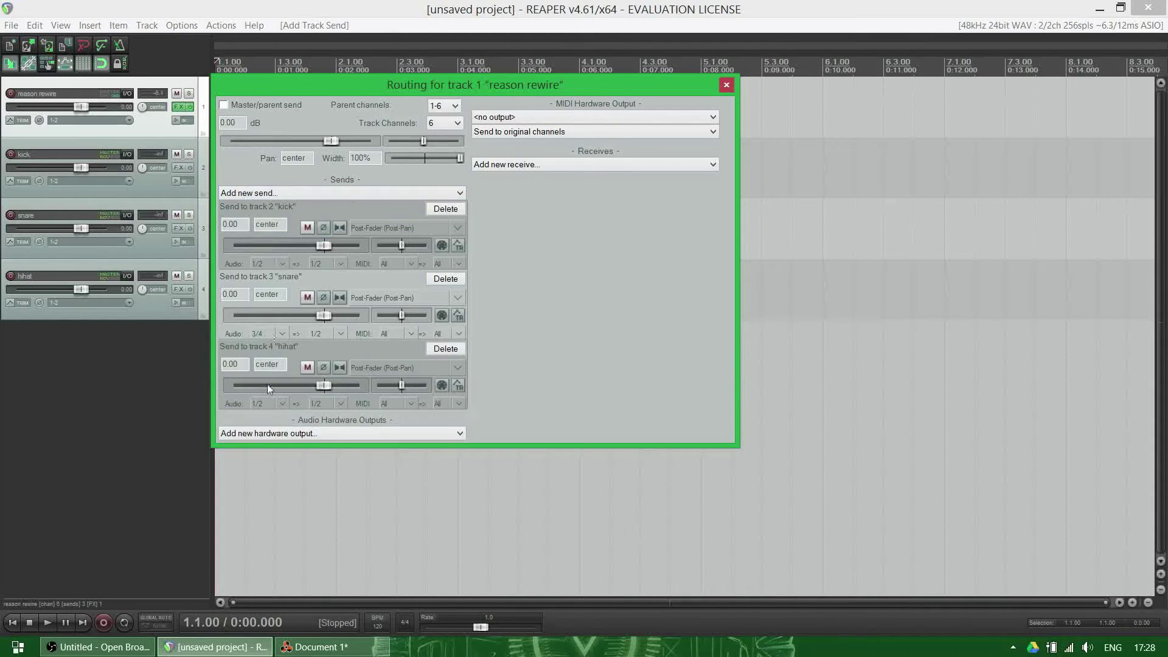
click(283, 404)
mouse_move(303, 456)
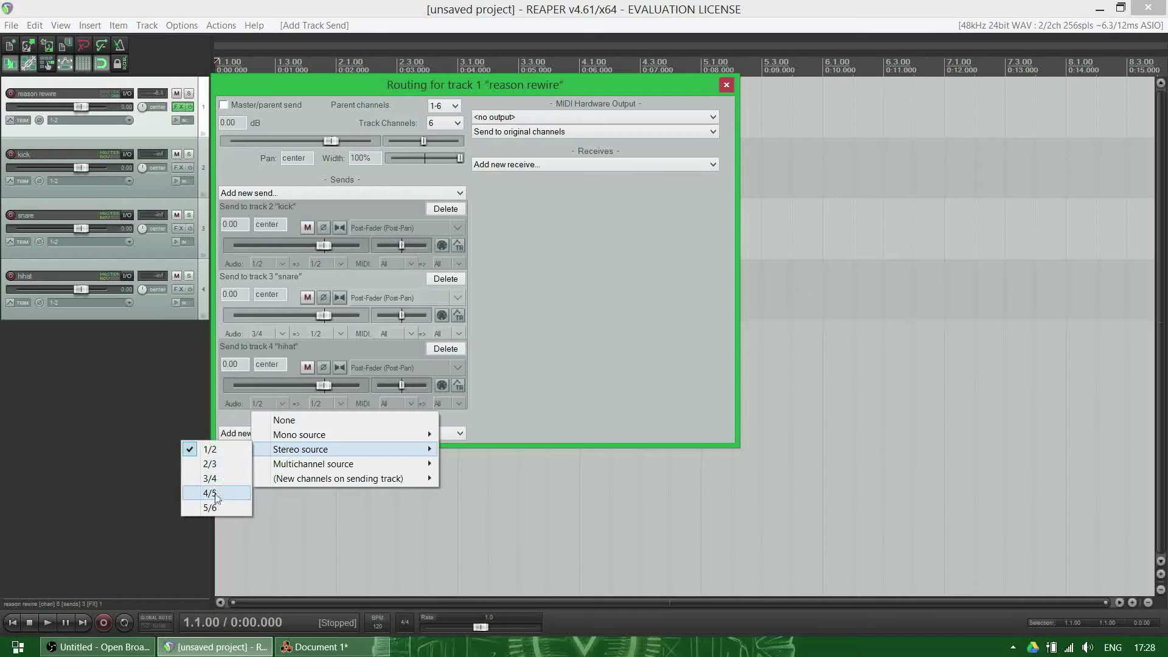
click(210, 507)
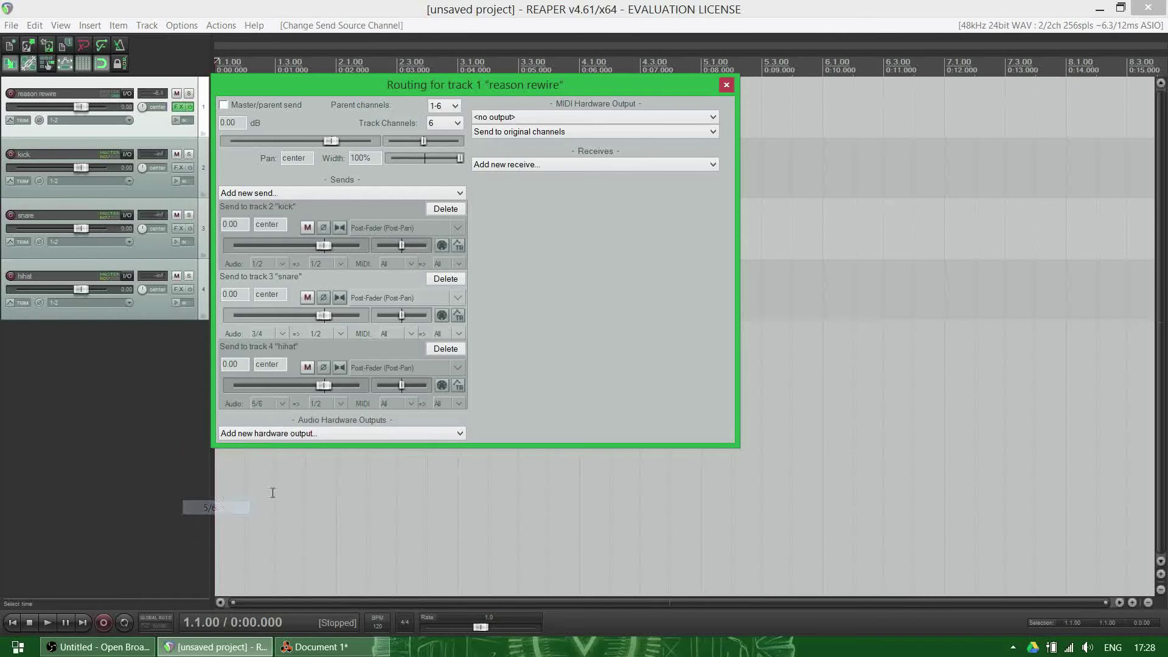
Start Redrum's pattern and switch on steps 1, 5, 9 and 13 for the first drum
click(731, 89)
click(316, 647)
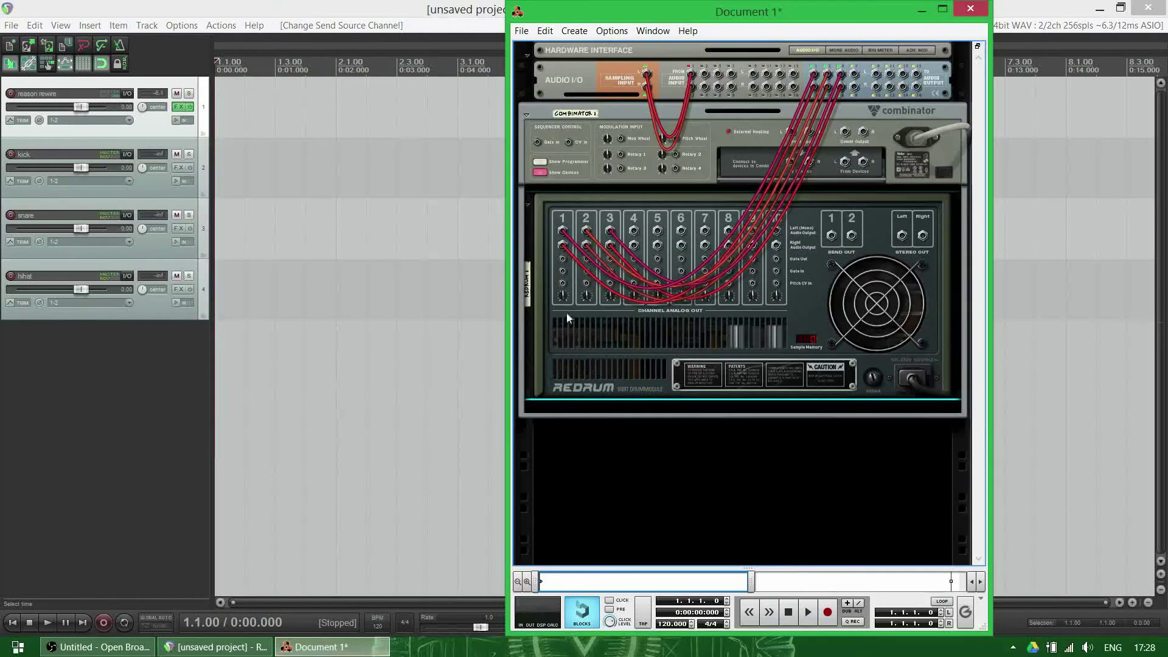
key(Tab)
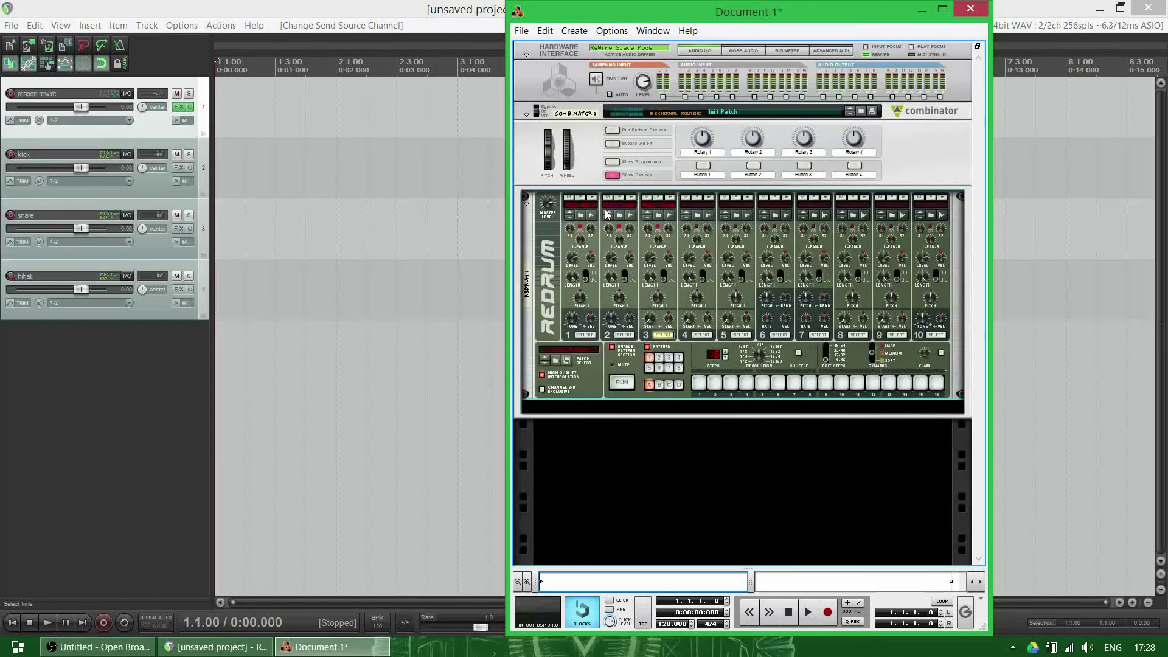
click(621, 383)
click(700, 384)
click(762, 385)
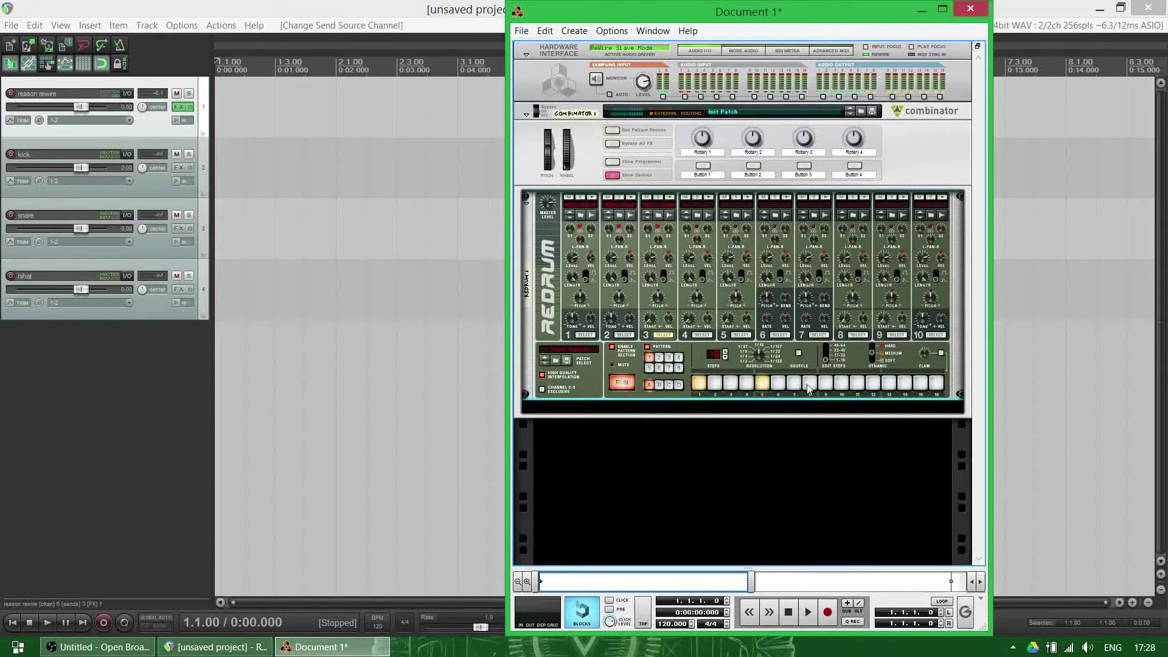
click(825, 383)
click(888, 383)
Add steps for Redrum channel 2, including step 5, then stop playback
click(624, 335)
click(762, 384)
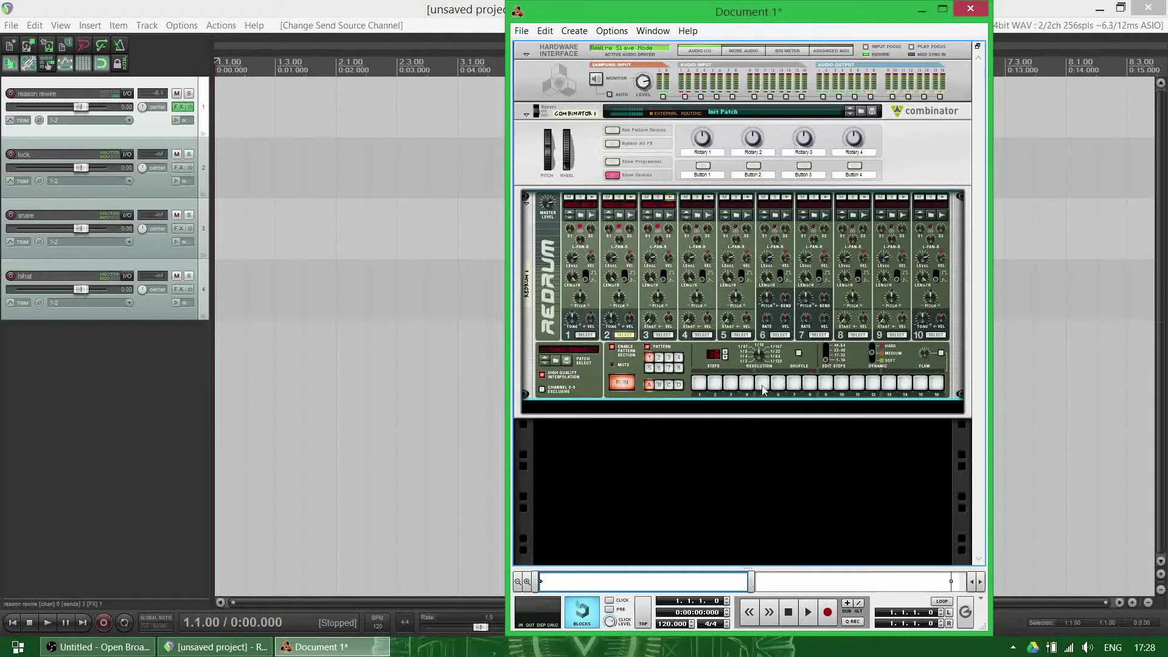
click(841, 383)
click(622, 382)
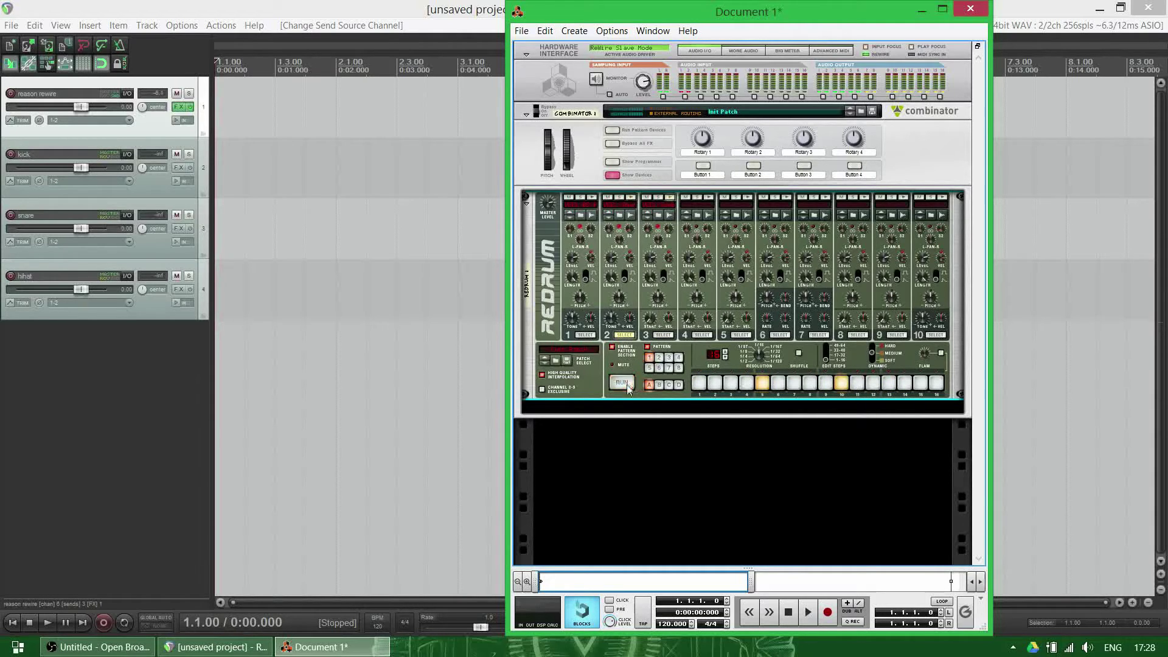
click(923, 11)
In the Reason/32 plugin's Audio From ReWire mapping, route ReWire Channels 3–6 to track channels 3–6
click(178, 107)
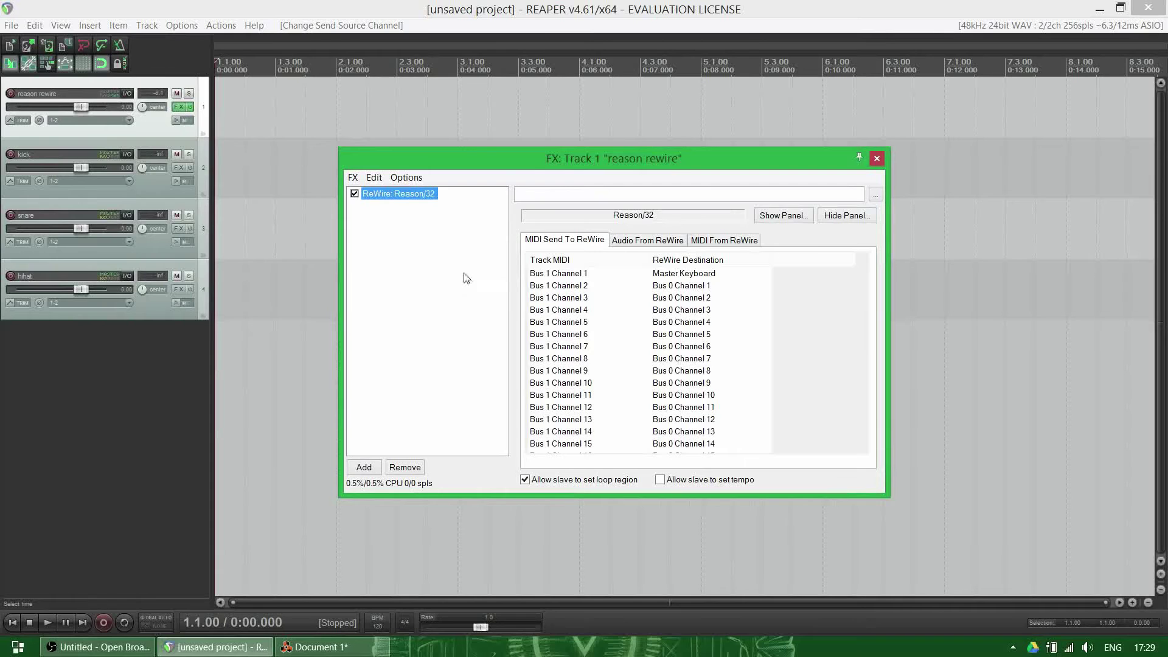
click(646, 242)
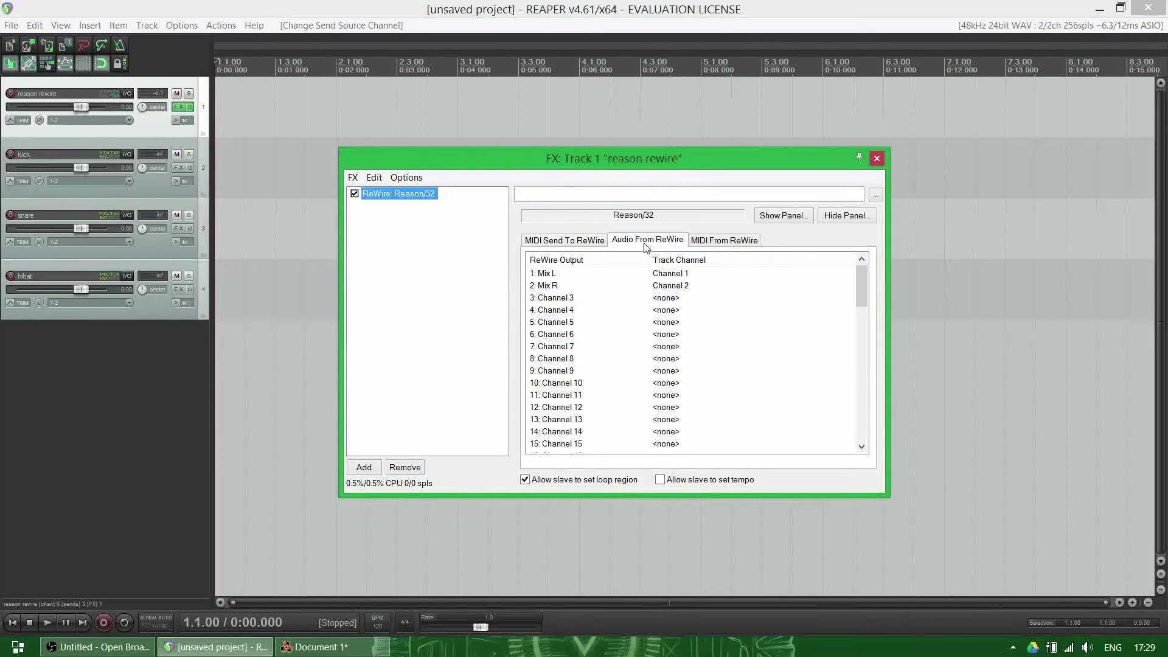
click(659, 298)
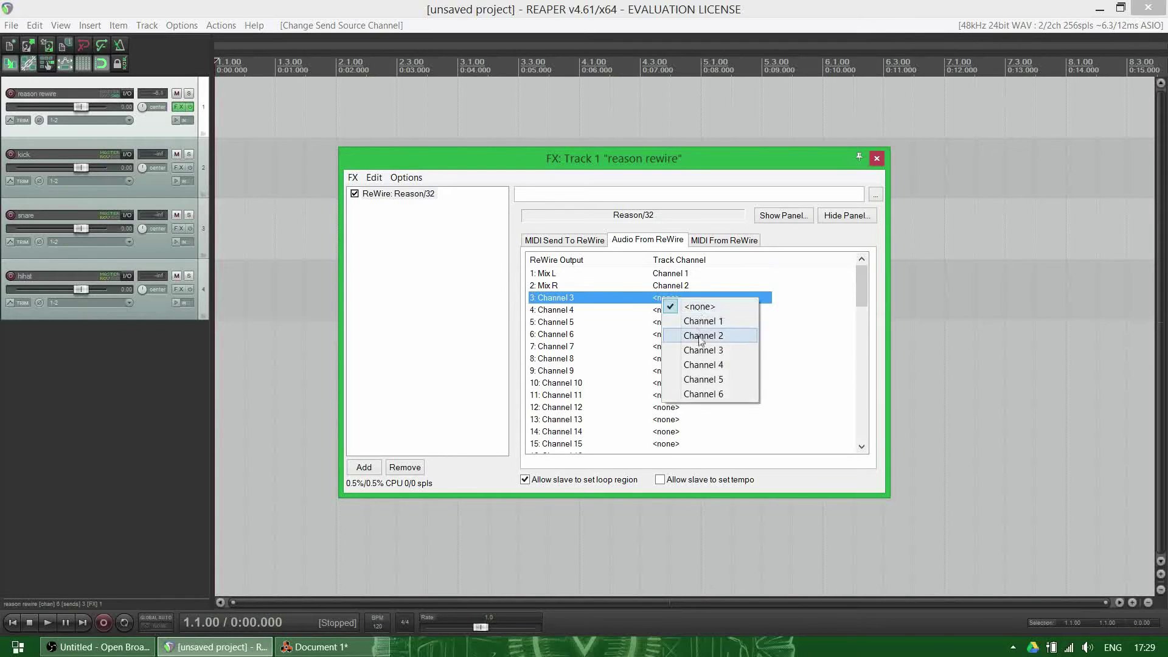
click(688, 353)
click(671, 311)
click(709, 380)
click(666, 322)
click(713, 403)
click(666, 334)
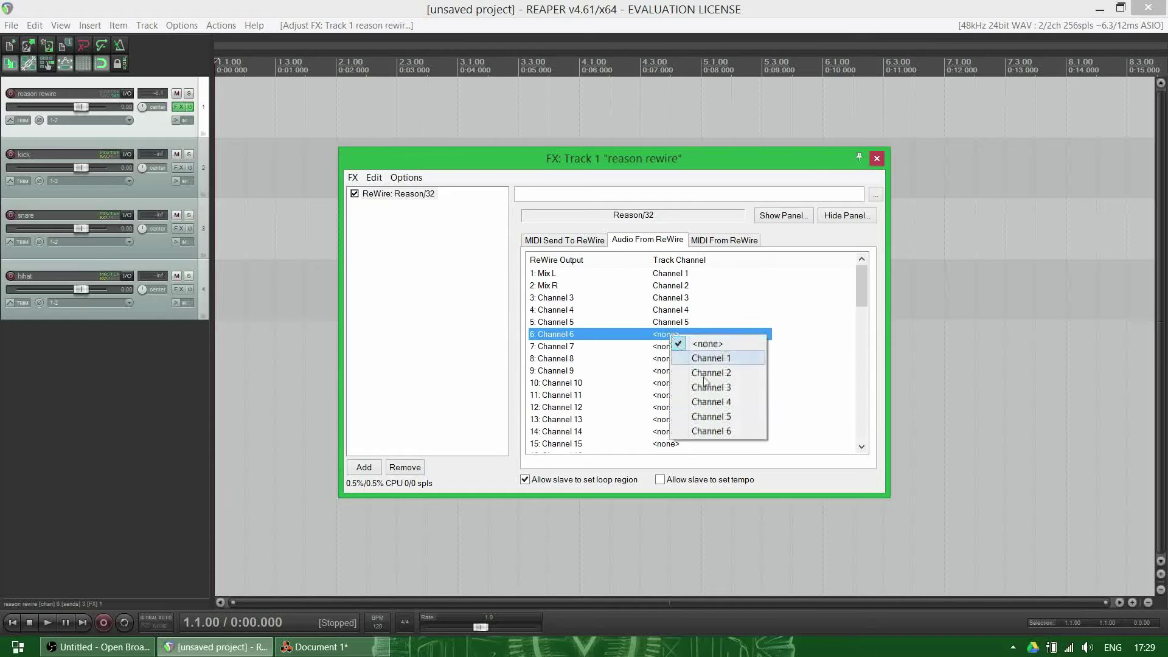
click(710, 430)
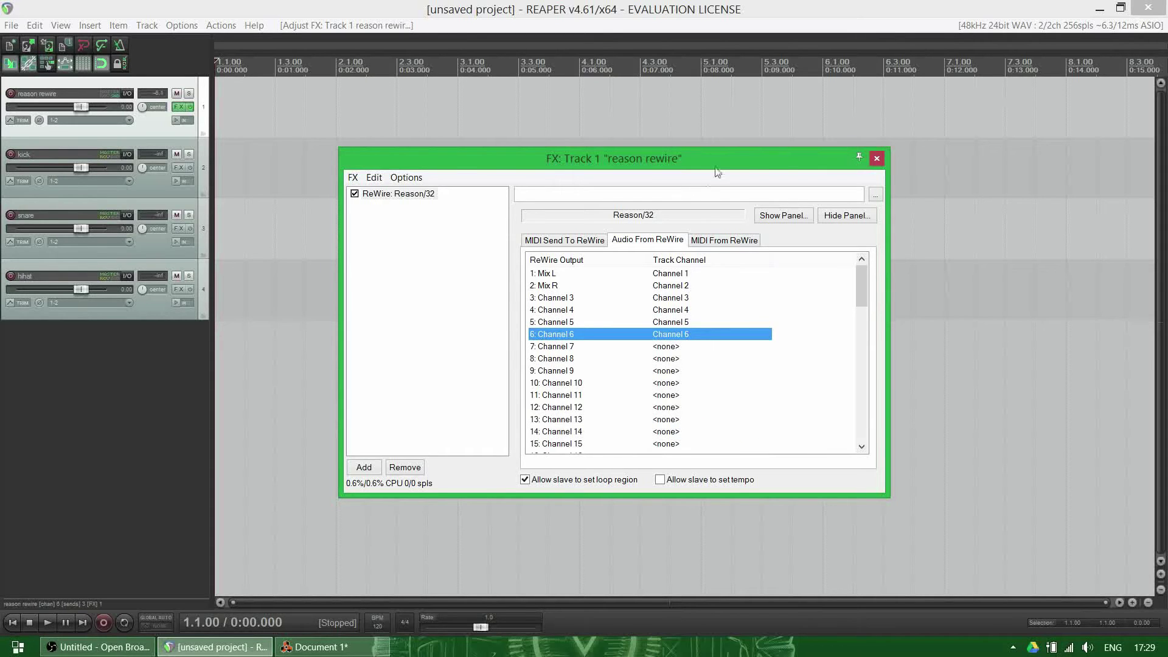
Close the effects window and start the Redrum pattern playing in Reason
click(876, 159)
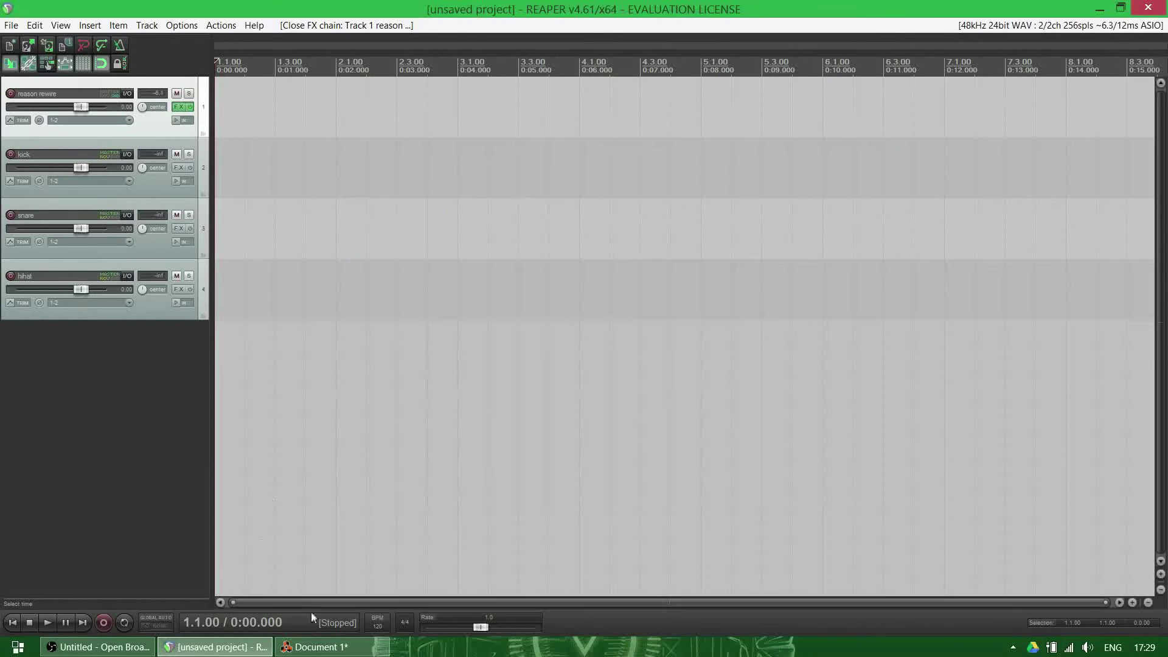
click(313, 647)
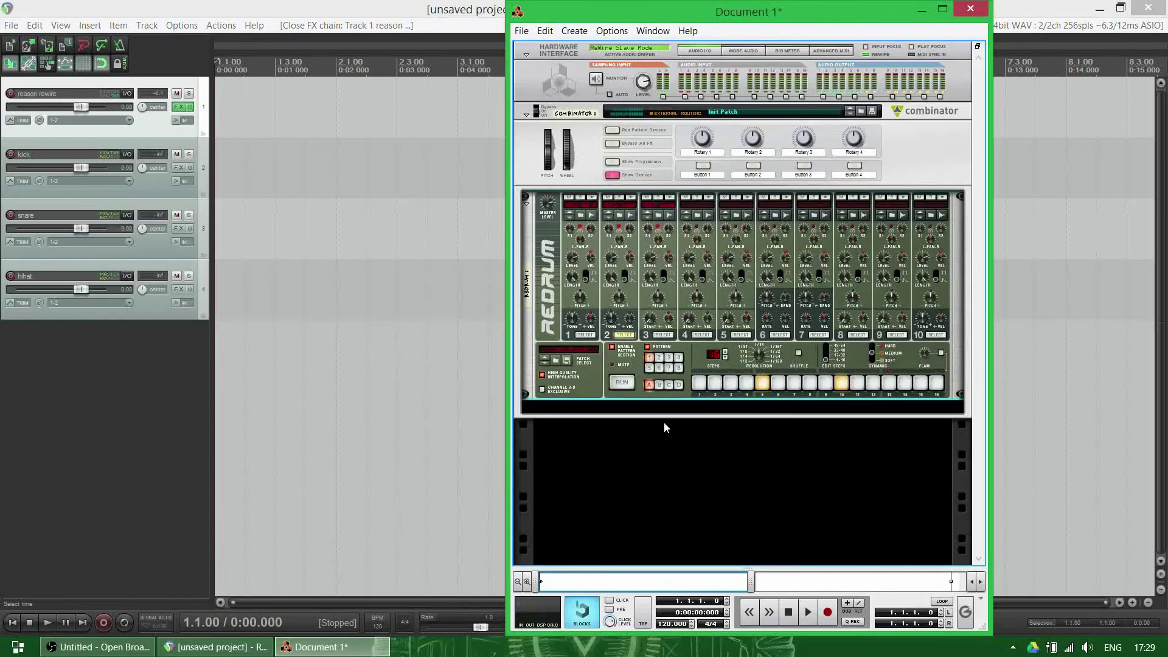
click(623, 384)
click(623, 384)
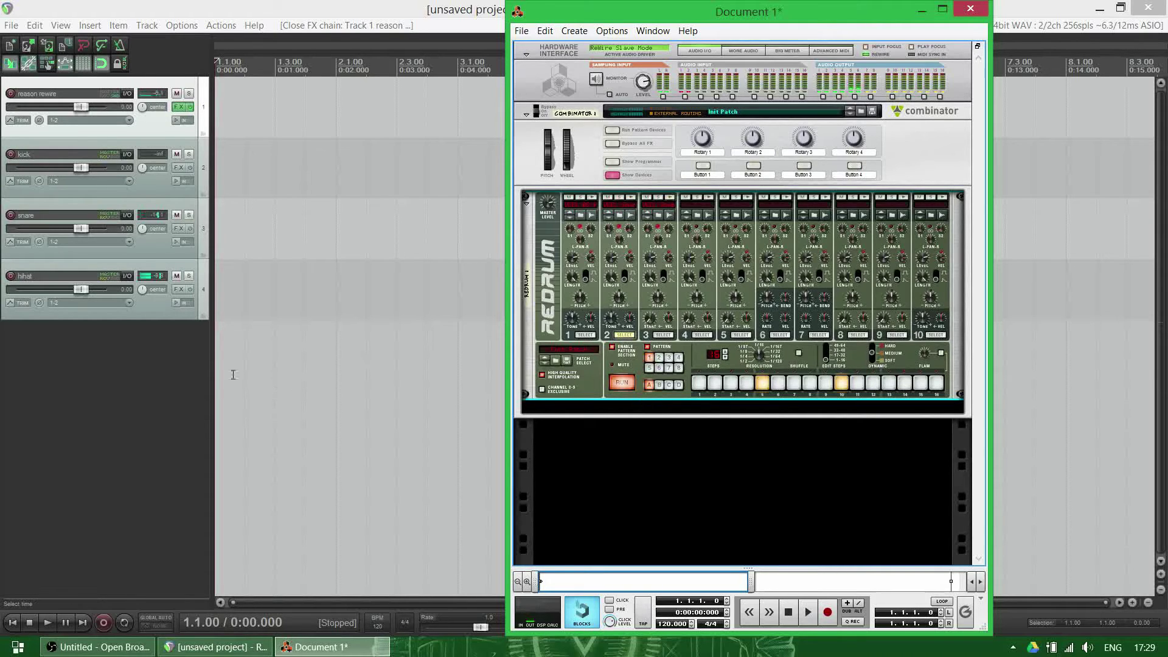
Check the kick and snare track meters in REAPER's tracks and mixer view
click(140, 307)
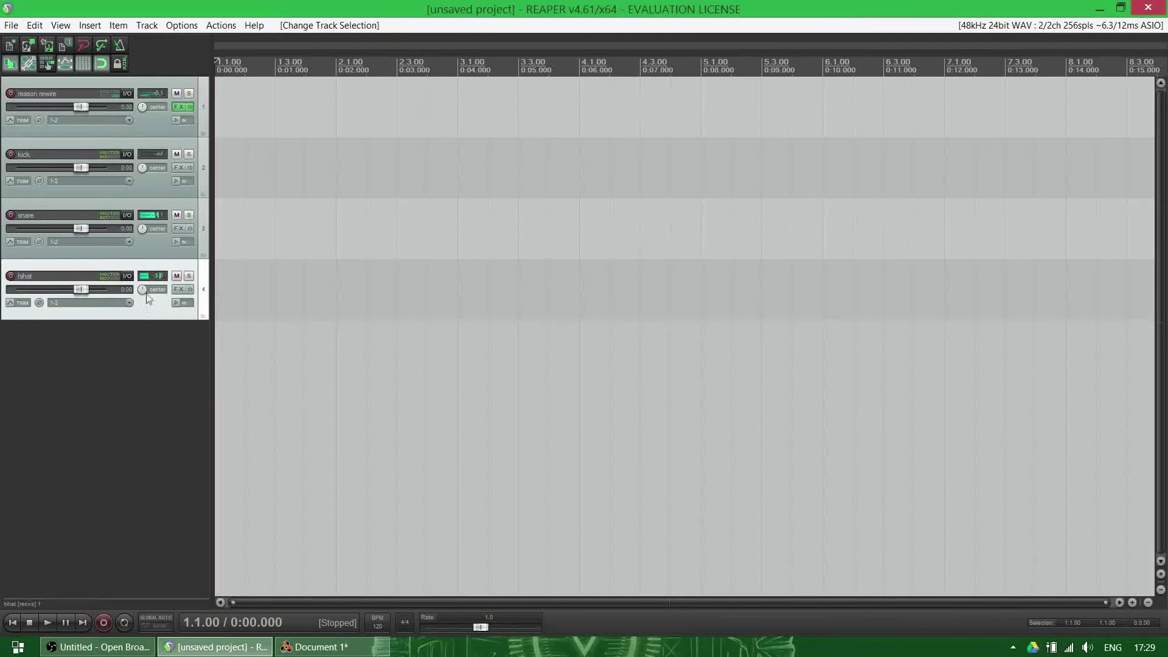
click(157, 250)
click(160, 182)
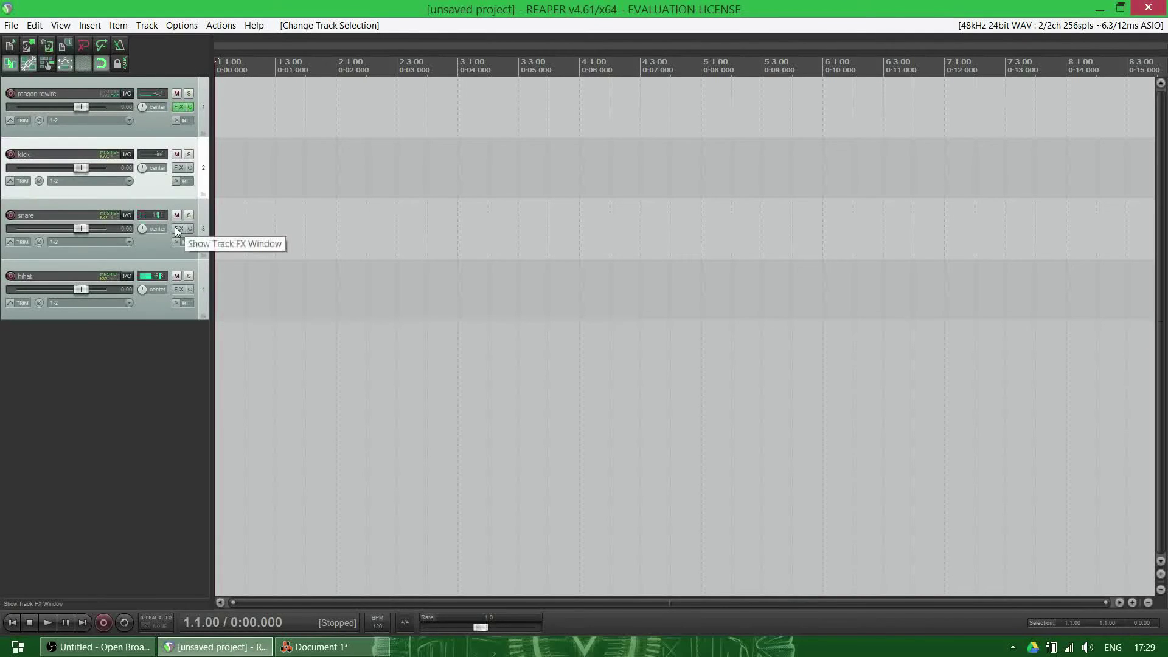
key(ctrl+m)
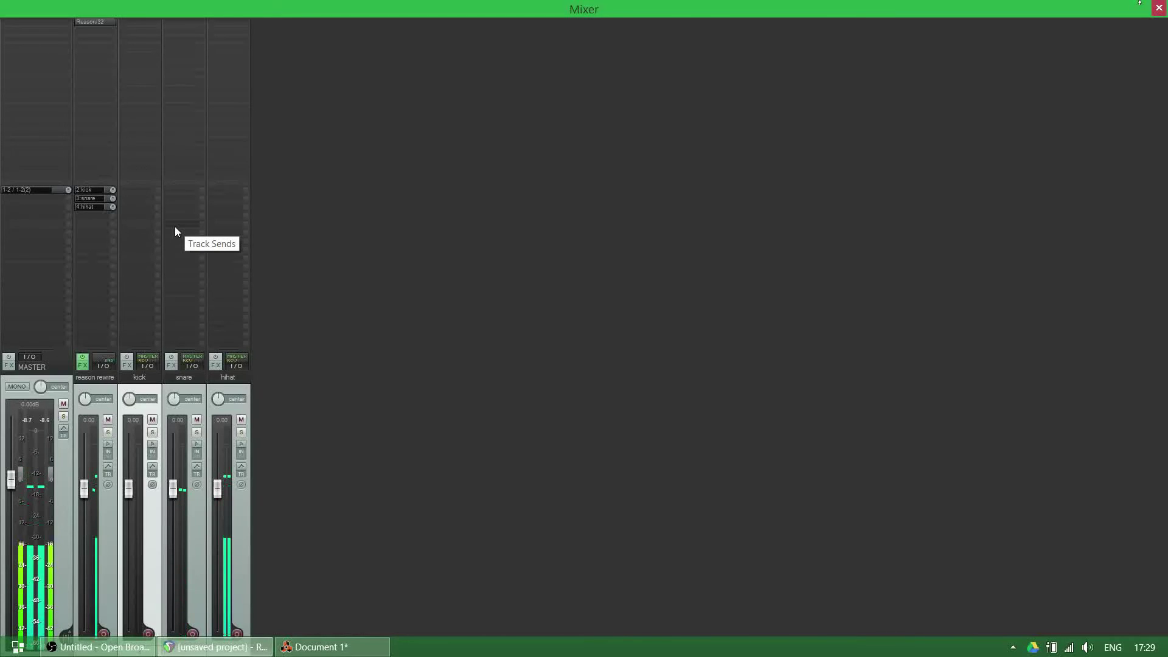
key(ctrl+m)
click(316, 647)
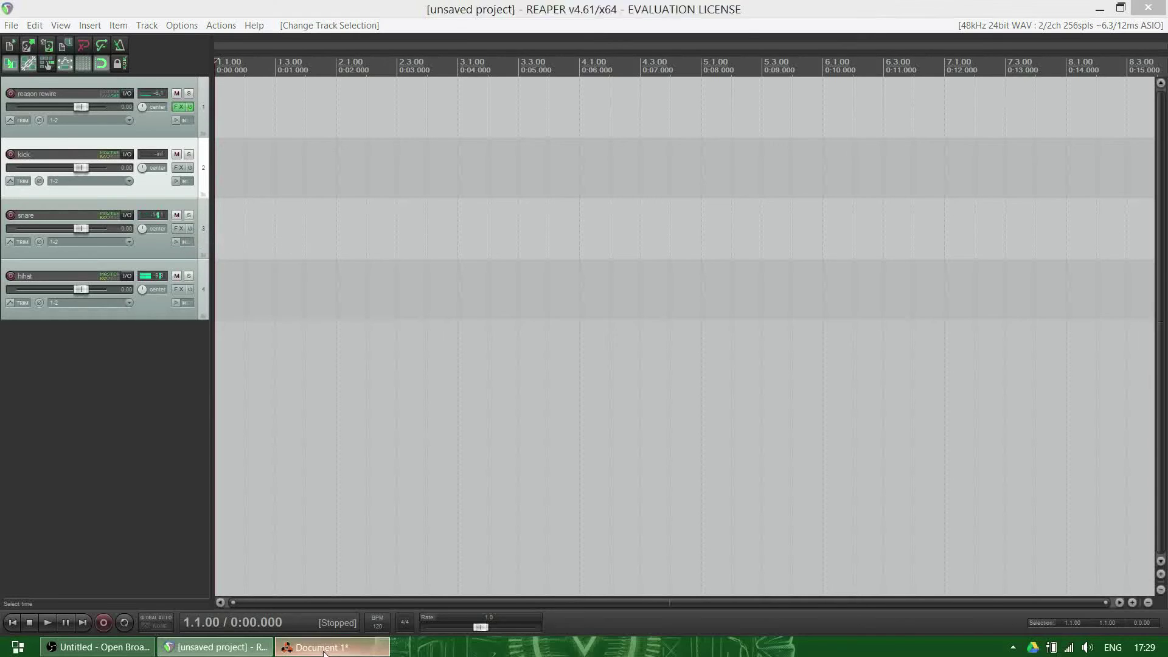
Move Redrum channel 2's hit from step 11 to step 13, then stop the pattern
click(588, 336)
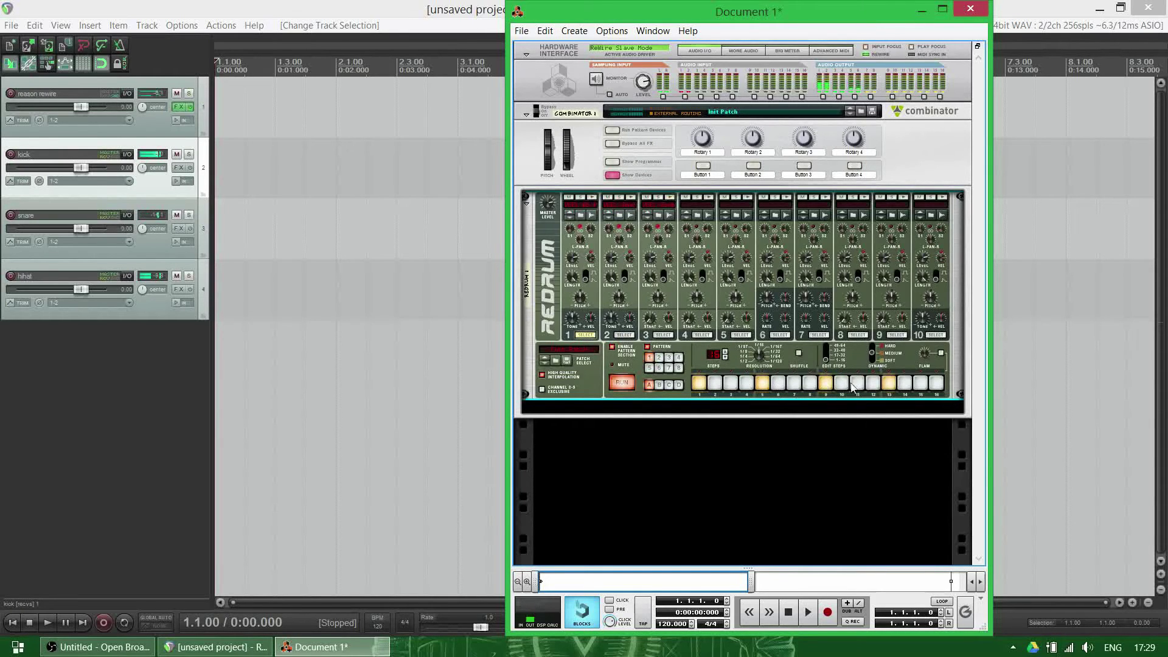
click(624, 335)
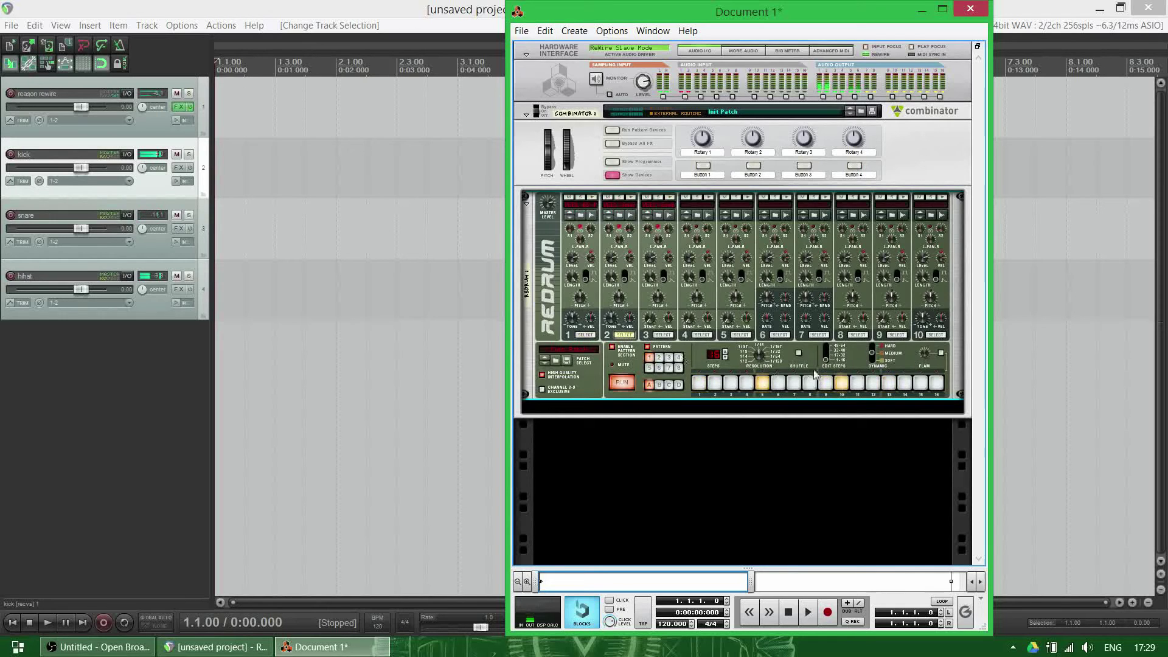
click(862, 384)
click(889, 384)
click(669, 336)
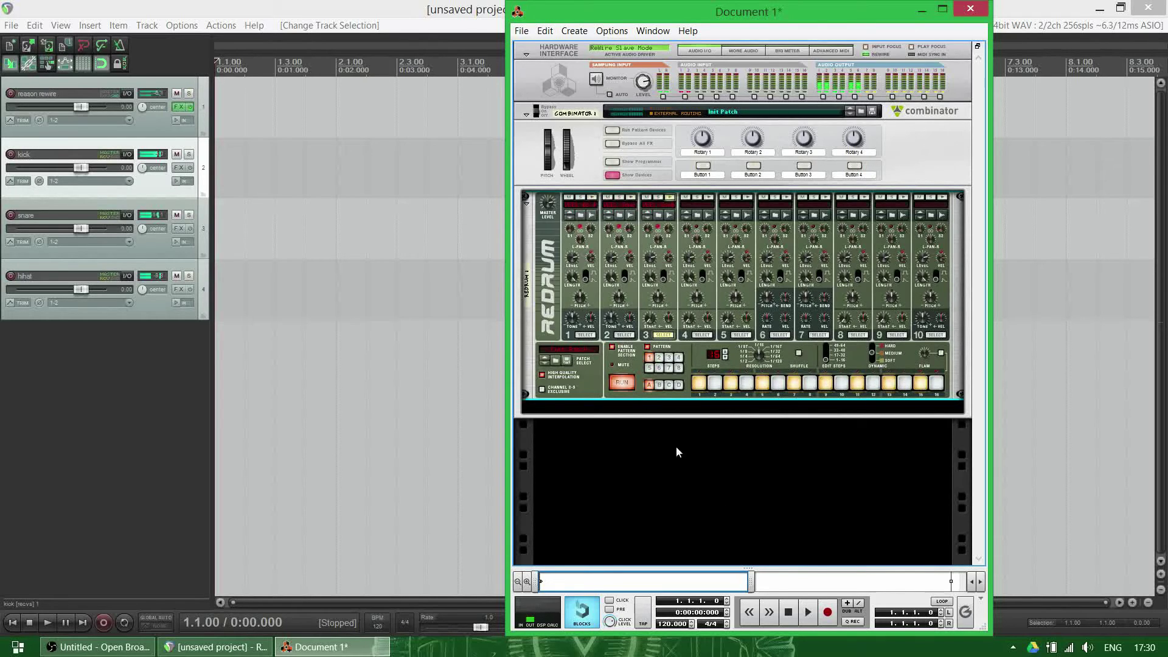
click(631, 387)
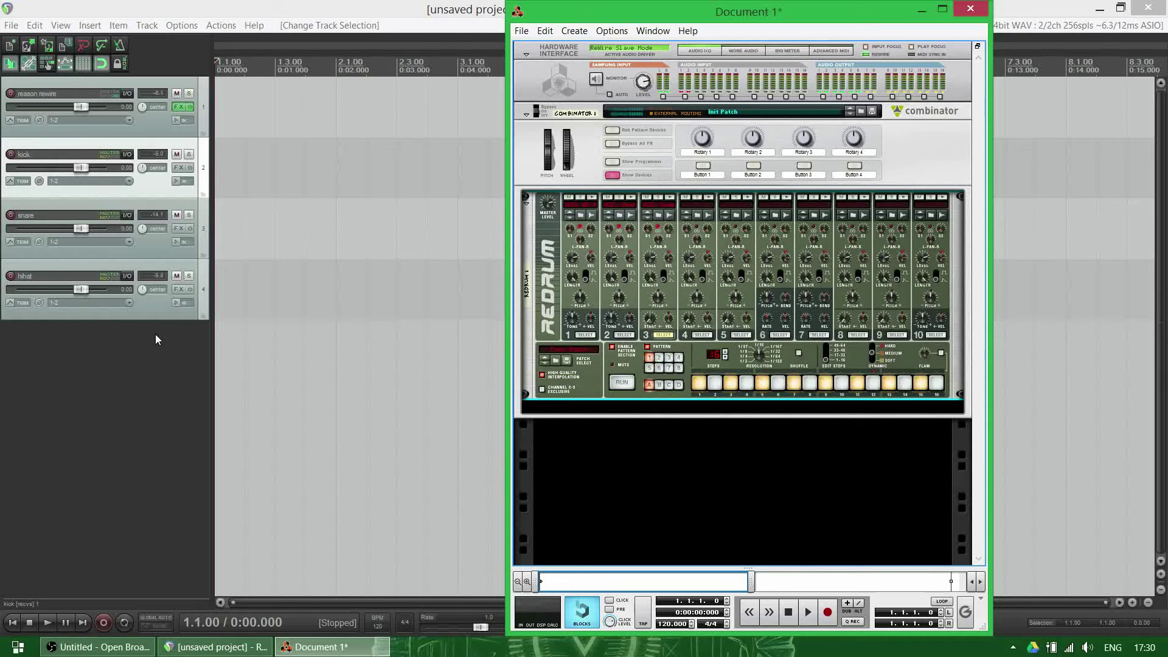
Restart the Redrum pattern in Reason so REAPER's kick, snare and hihat tracks meter audio again
click(156, 335)
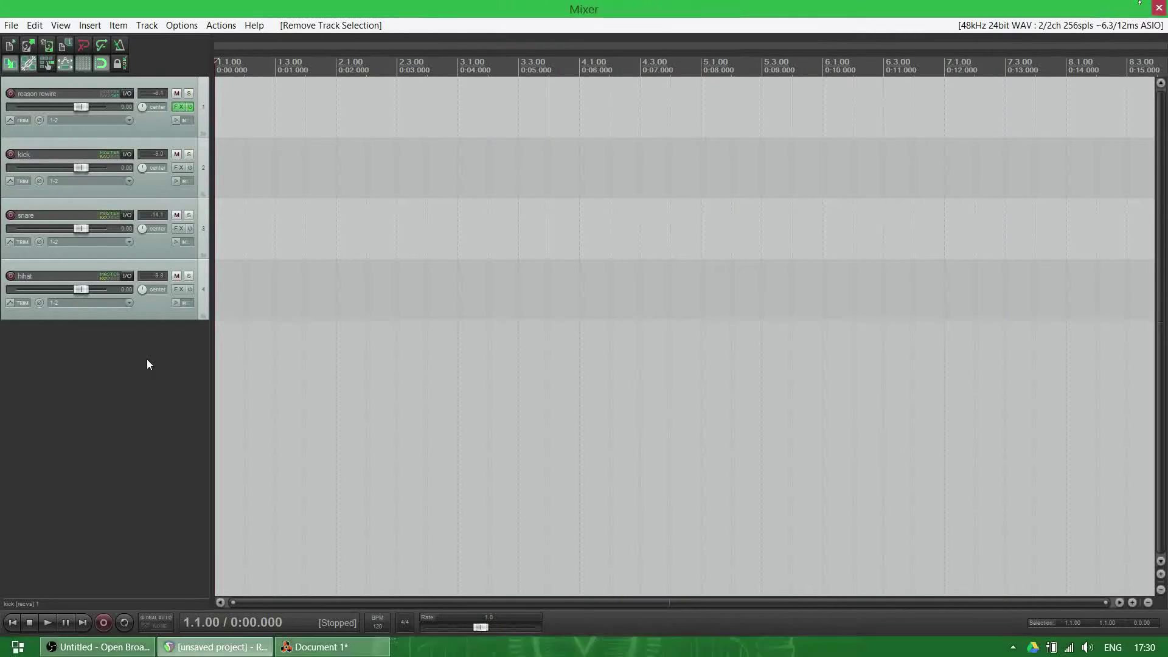
key(ctrl+m)
key(ctrl+m)
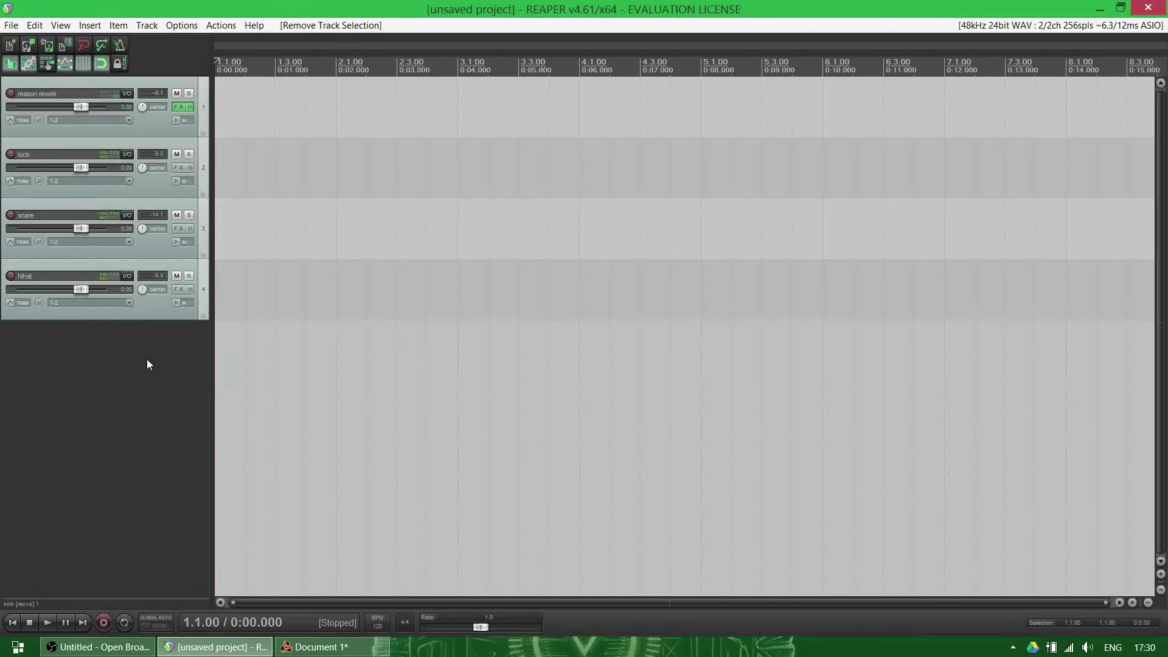
key(ctrl+m)
click(341, 647)
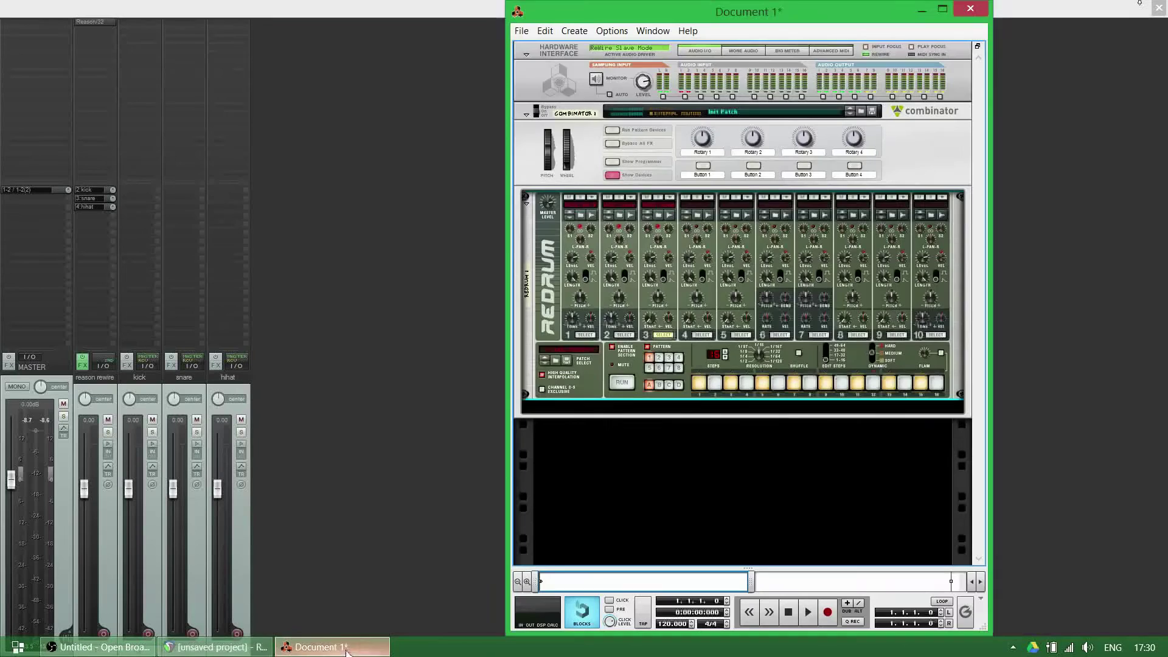
click(622, 383)
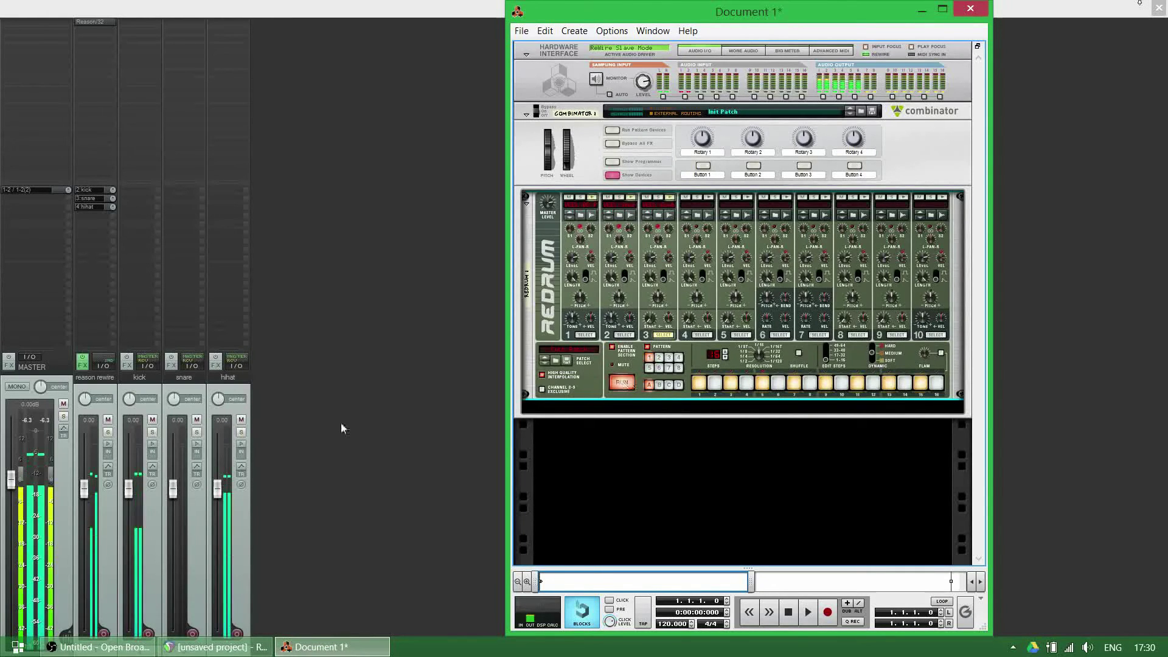
click(104, 521)
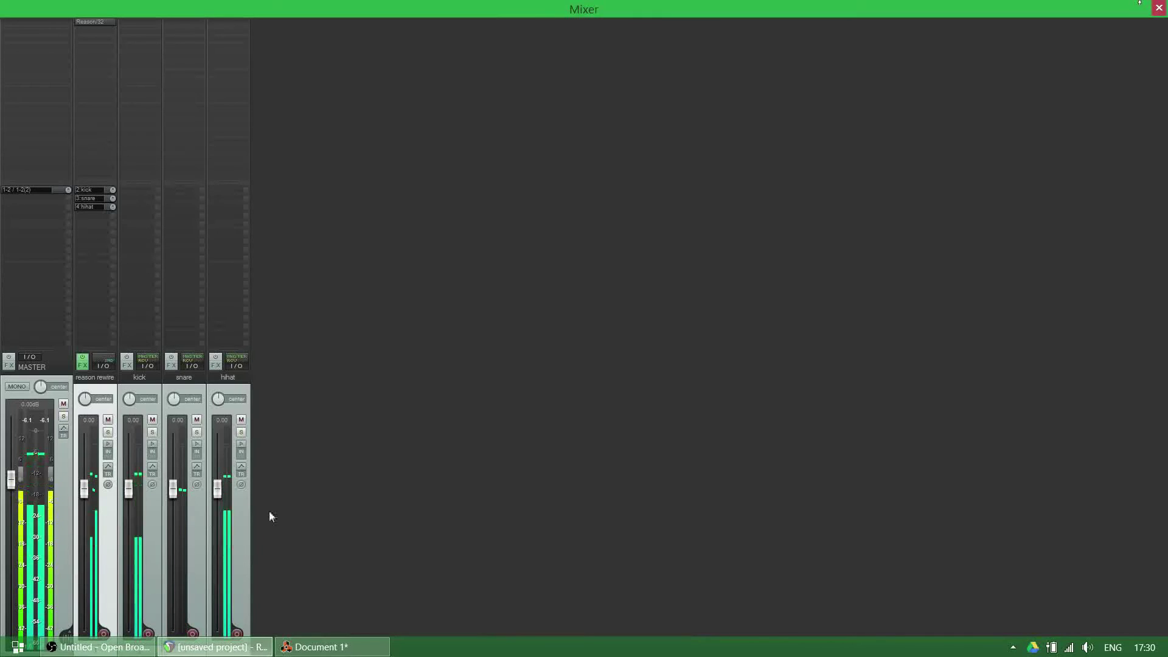
key(ctrl+m)
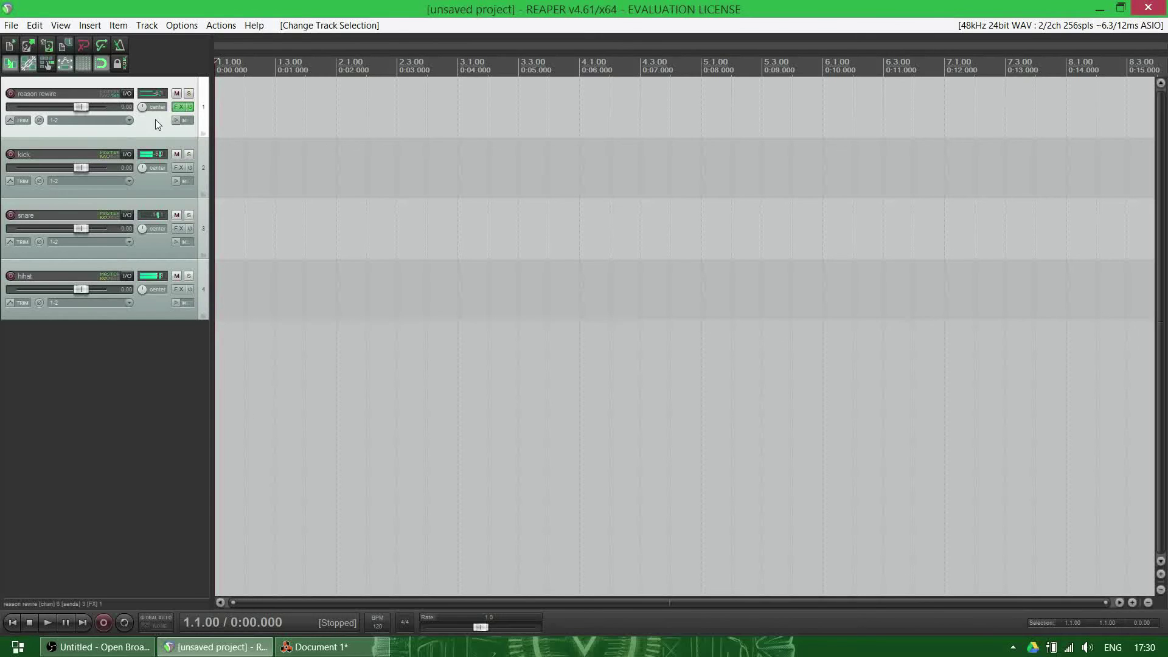
Enlarge the reason rewire track, set its track channels to 16, and show the full-screen mixer
drag(153, 136, 152, 192)
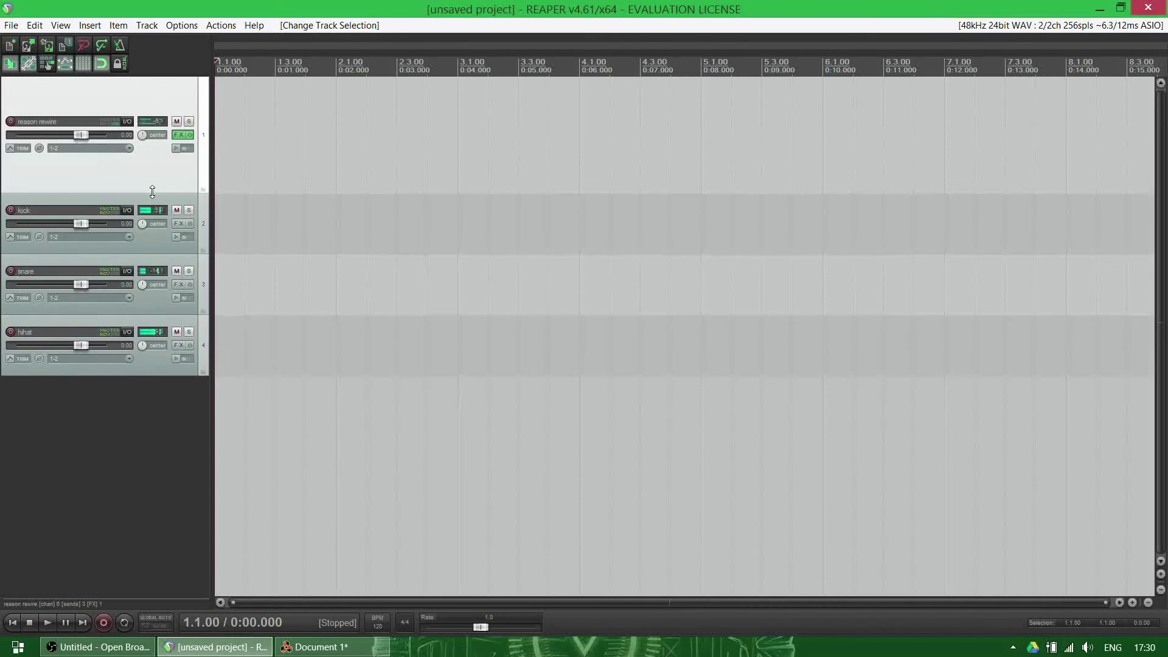
click(180, 135)
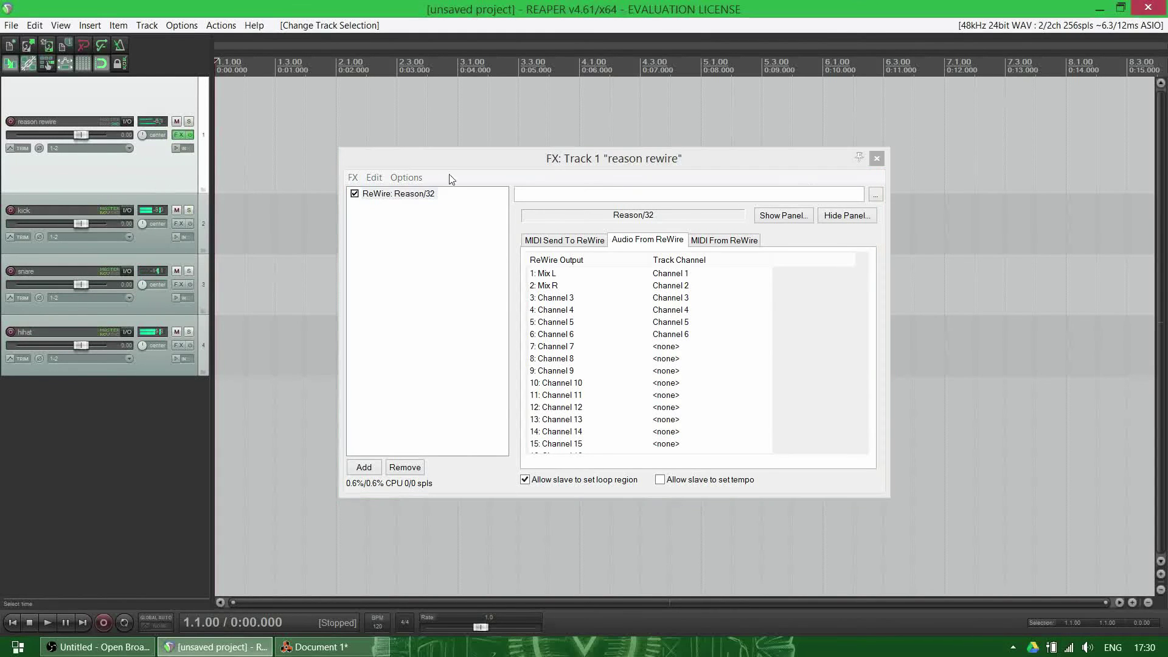
click(876, 160)
click(127, 122)
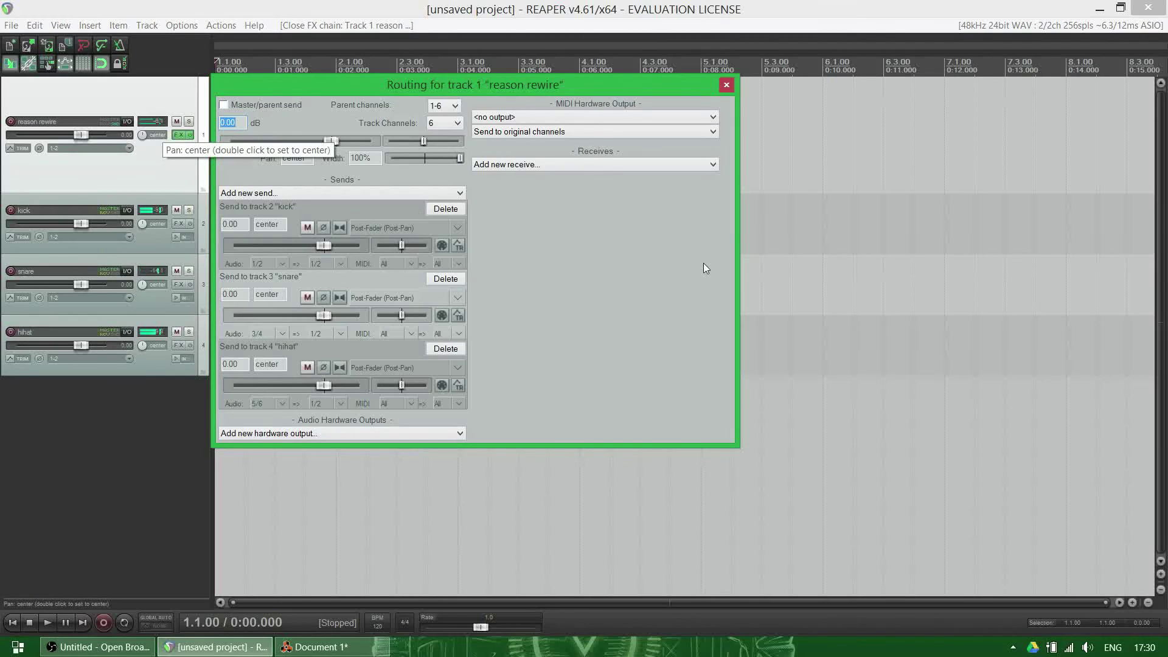
click(444, 123)
click(439, 207)
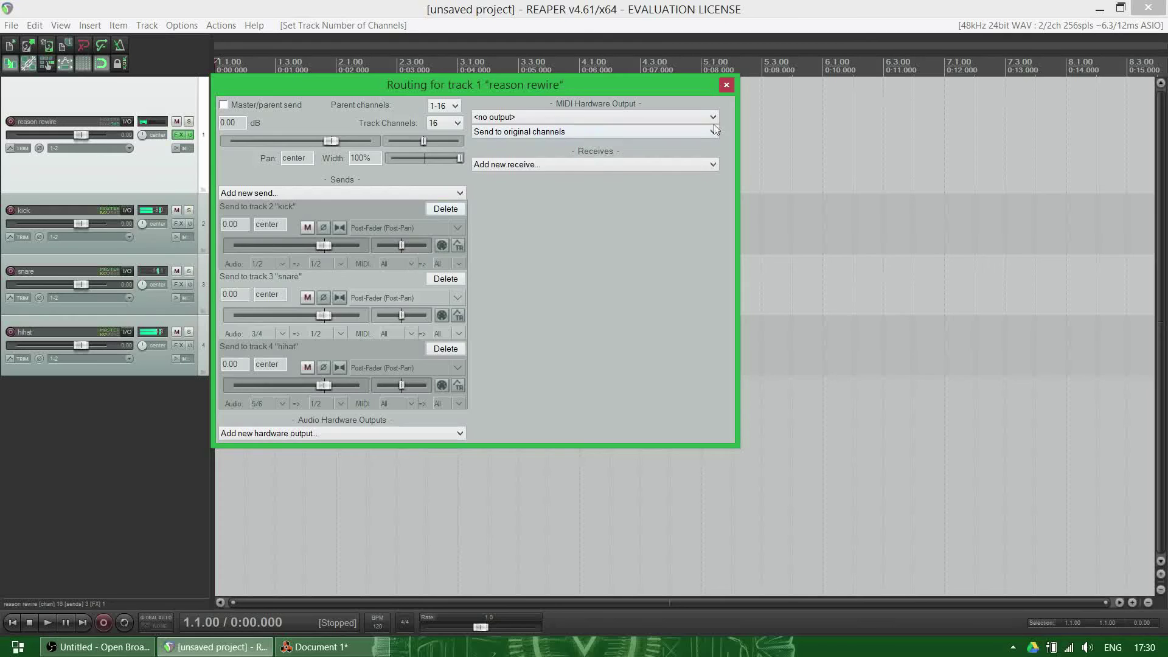
click(727, 85)
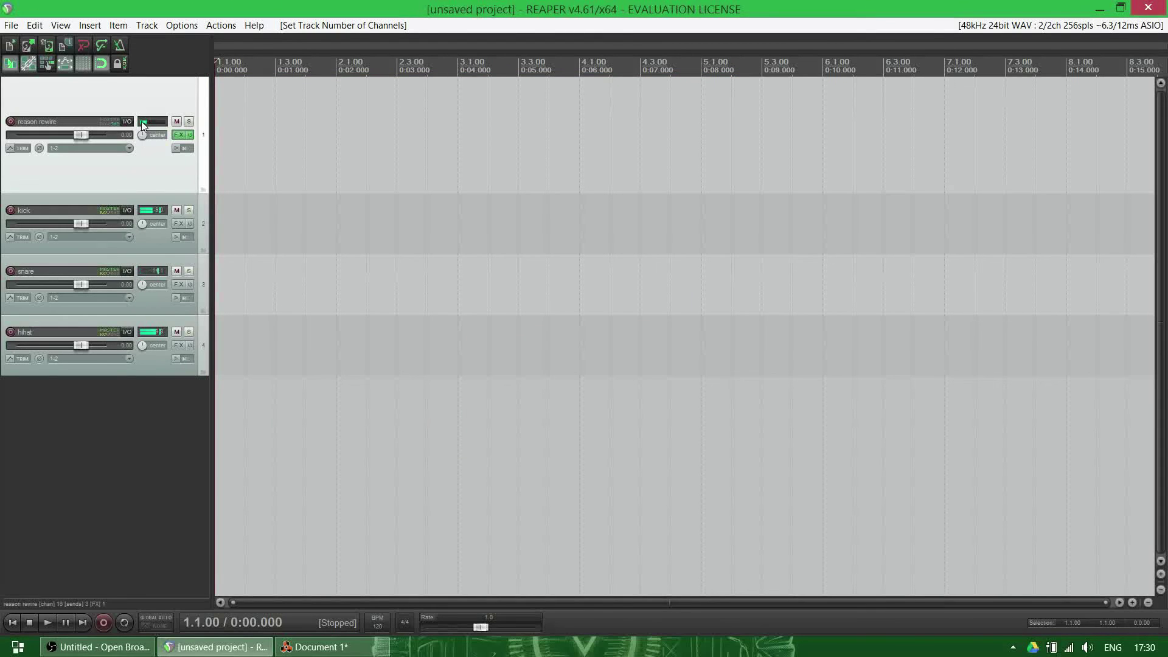
key(ctrl+m)
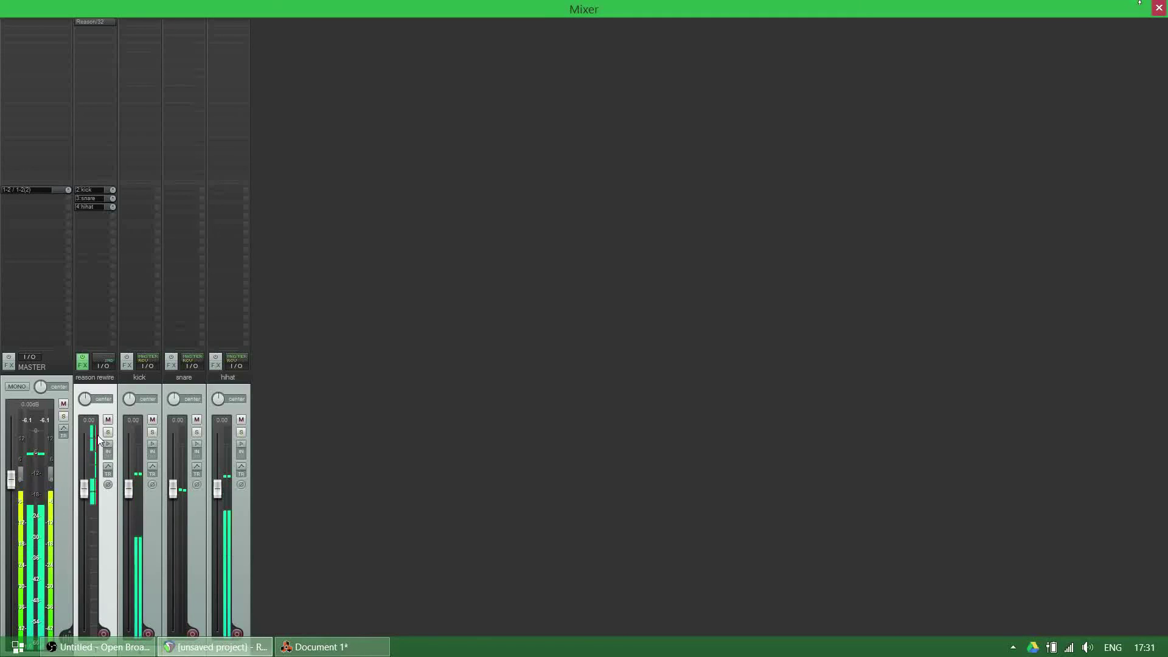
Lower Redrum's Master Level knob in Reason to 72
click(325, 648)
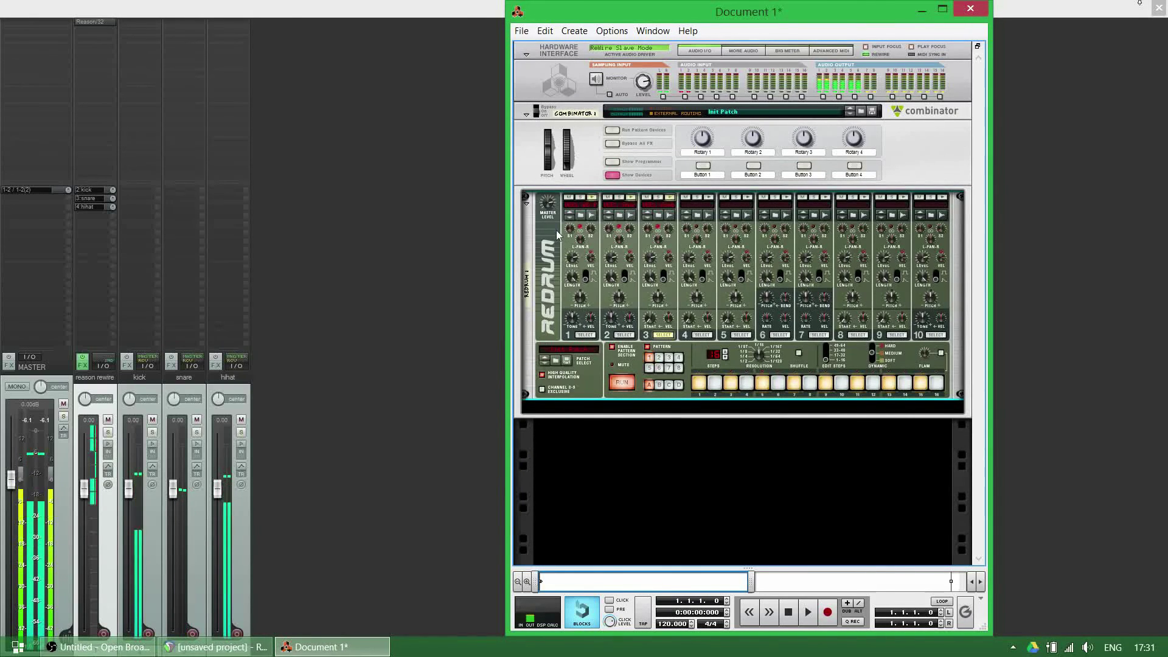
mouse_move(550, 208)
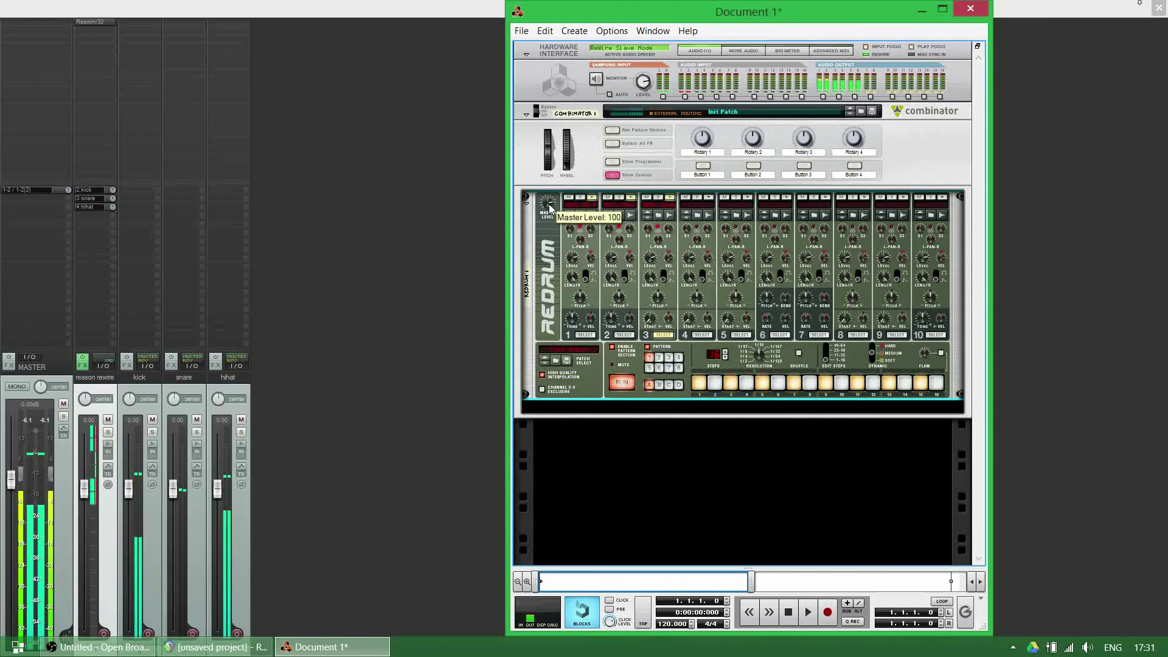
scroll(550, 209, down, 6)
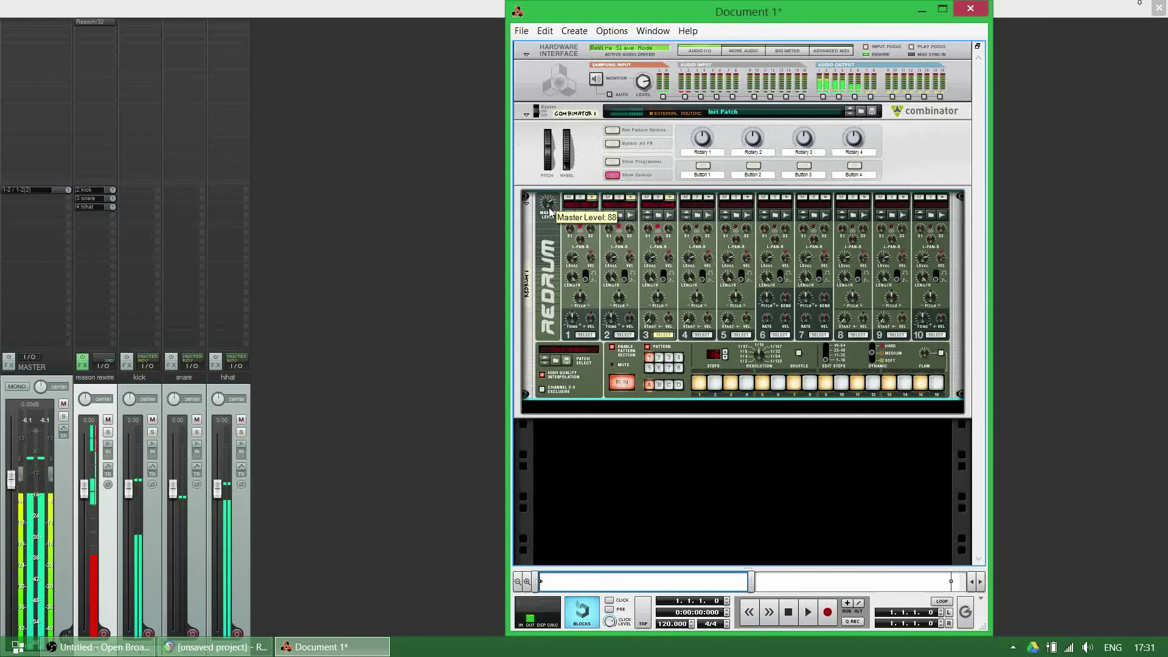
scroll(550, 211, down, 7)
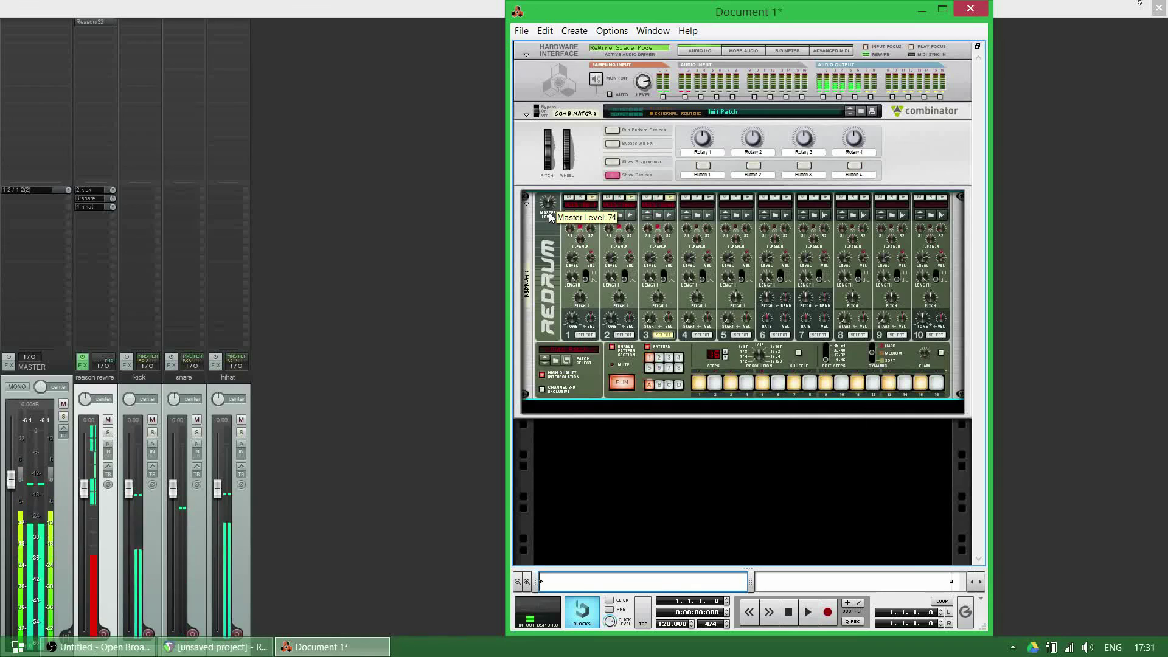
scroll(550, 217, down, 1)
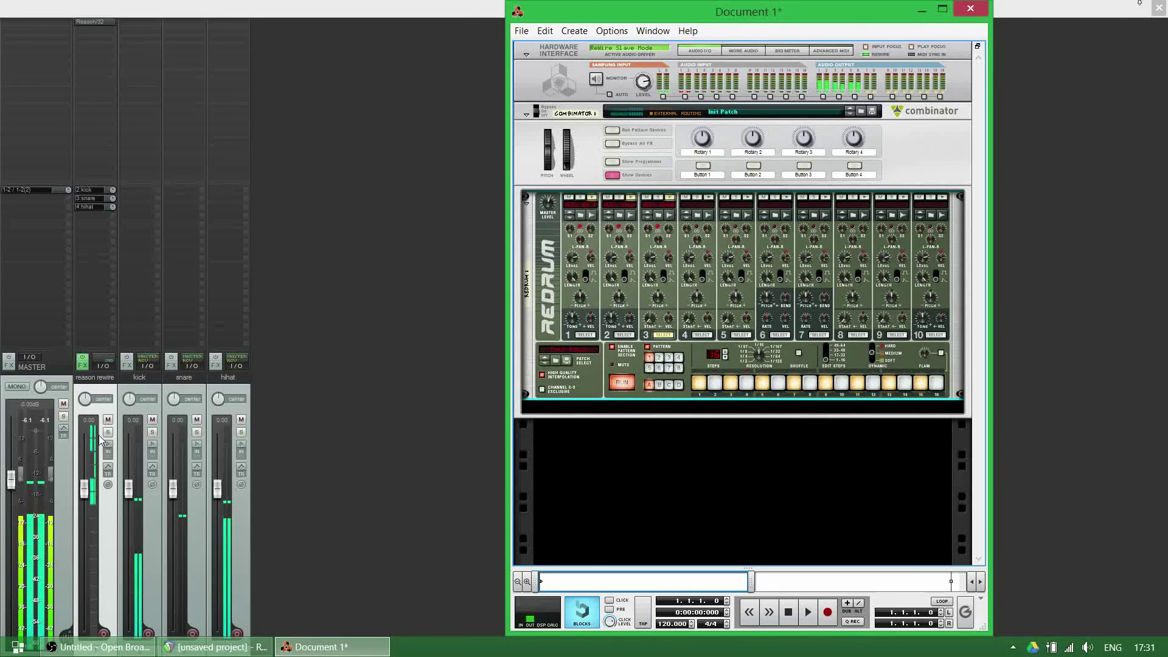
Select the kick, snare and hihat strips in REAPER's mixer and raise their faders to 5.99
click(147, 528)
click(199, 531)
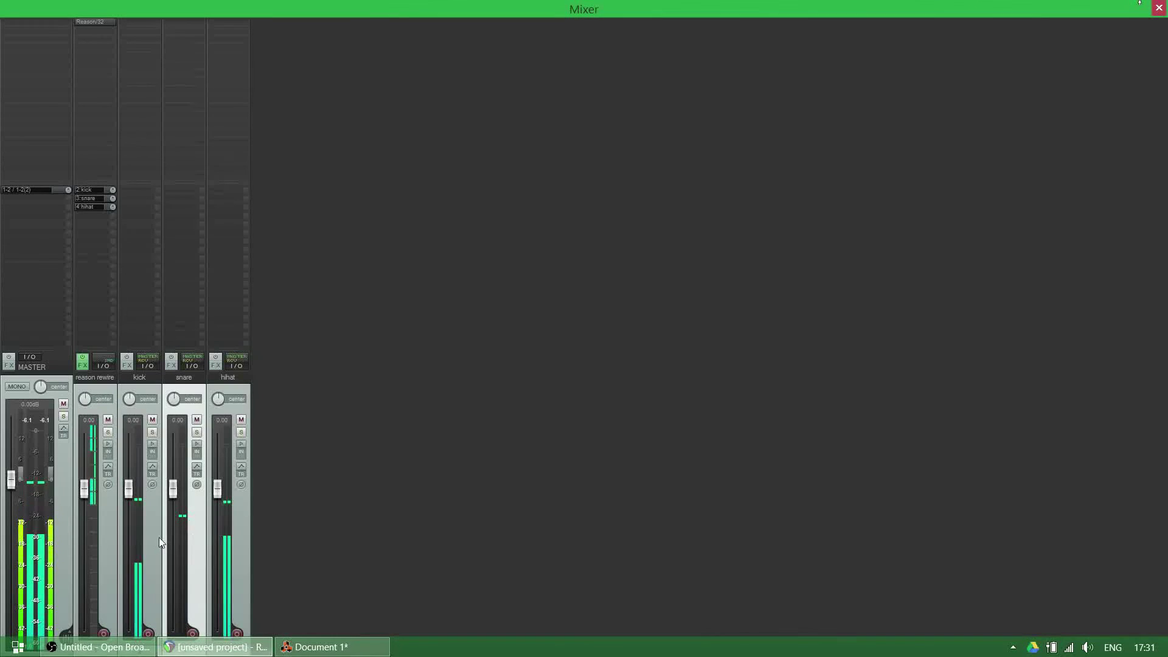
click(219, 494)
drag(219, 494, 219, 467)
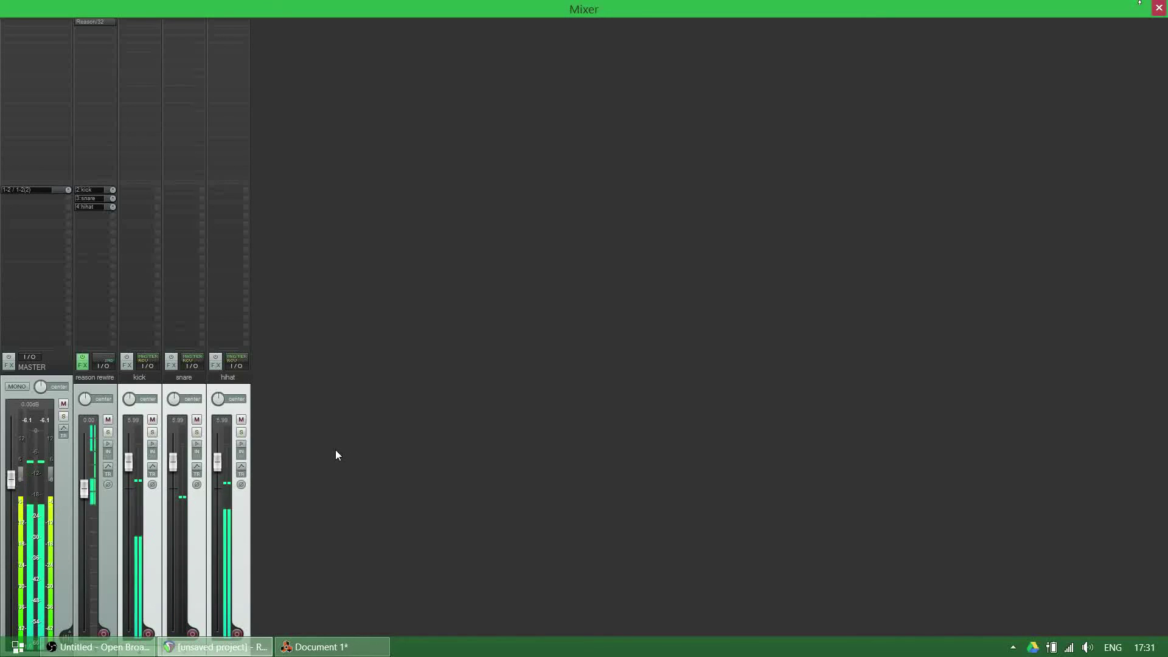